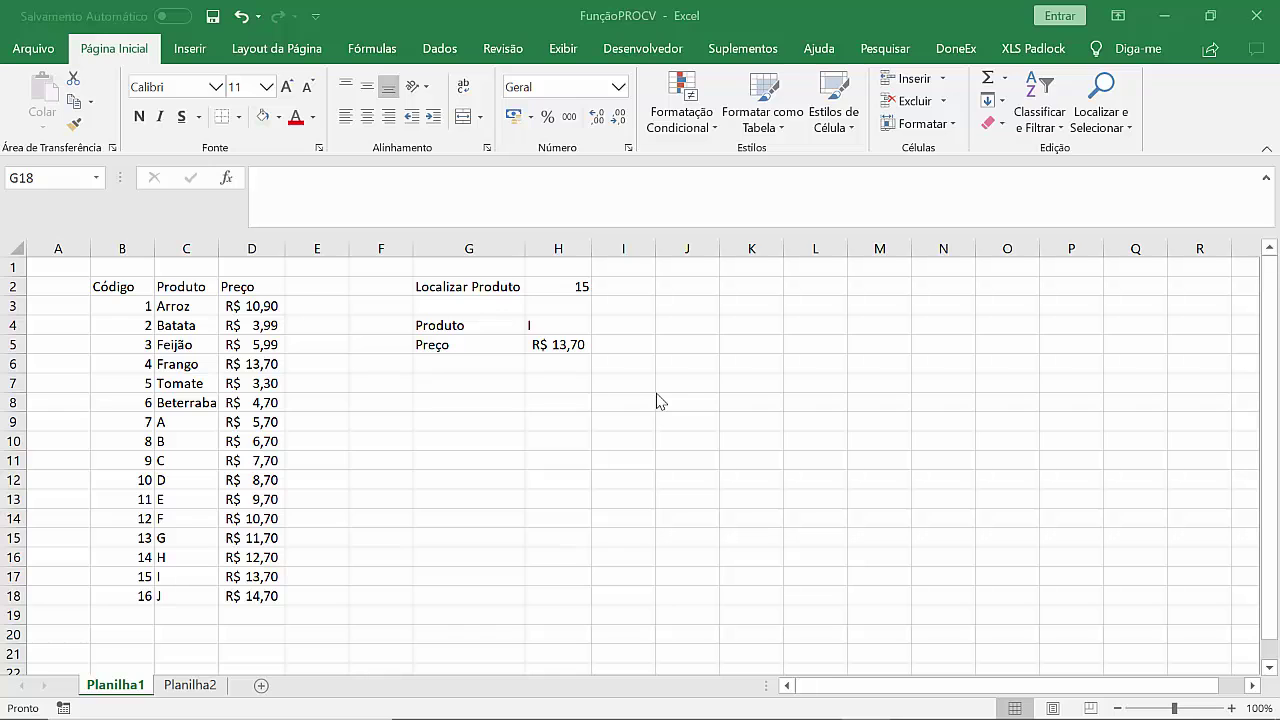
Step: Switch to the Pasta4 workbook and select the Preço column D5:D21
mouse_move(814, 708)
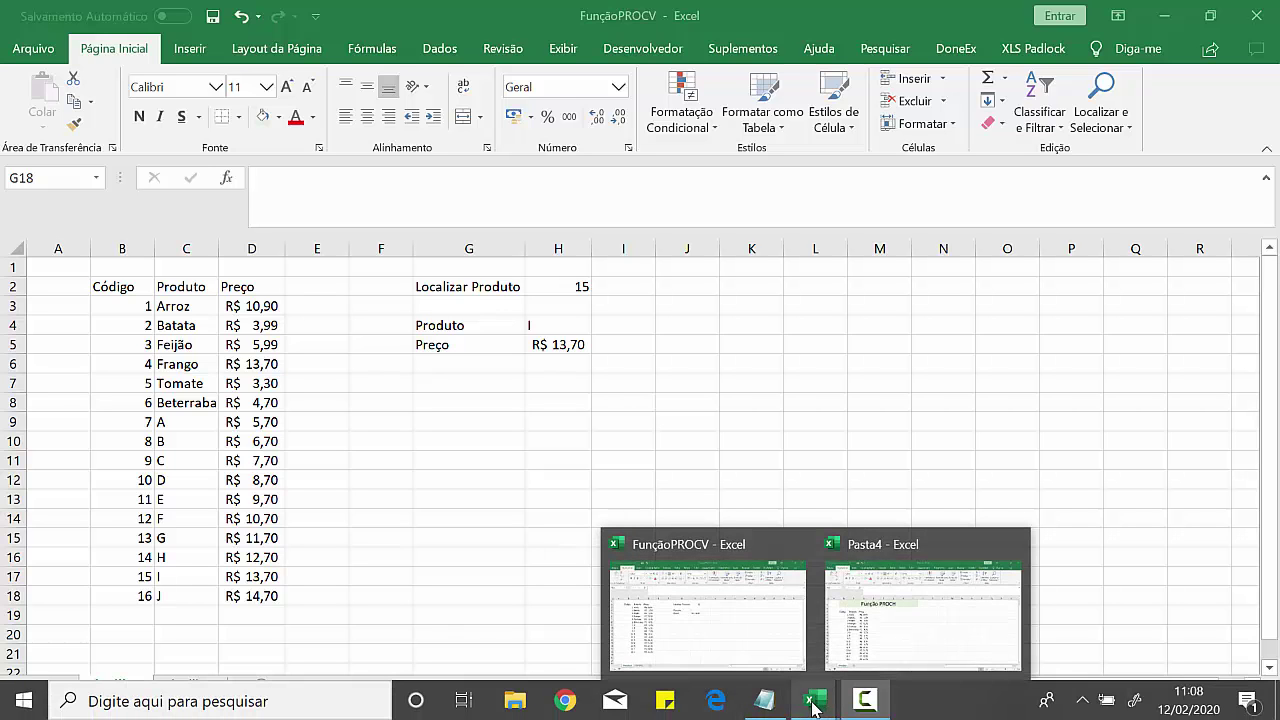
click(896, 645)
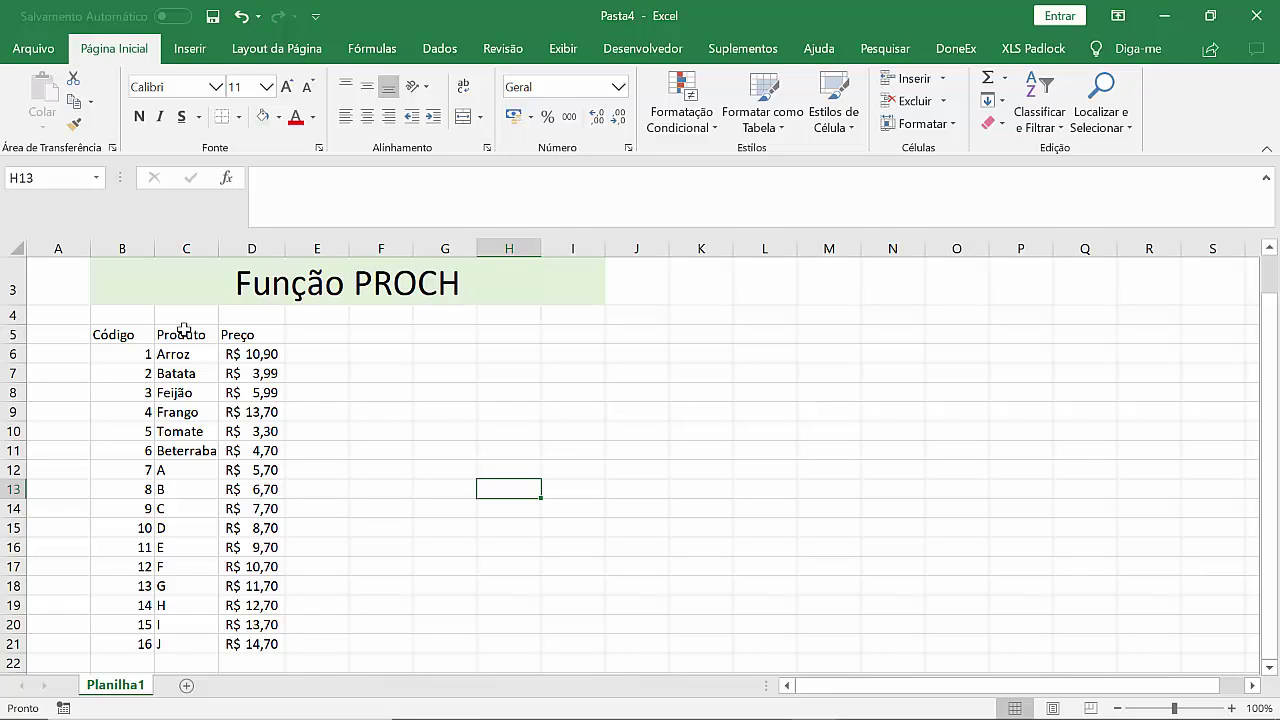
click(135, 332)
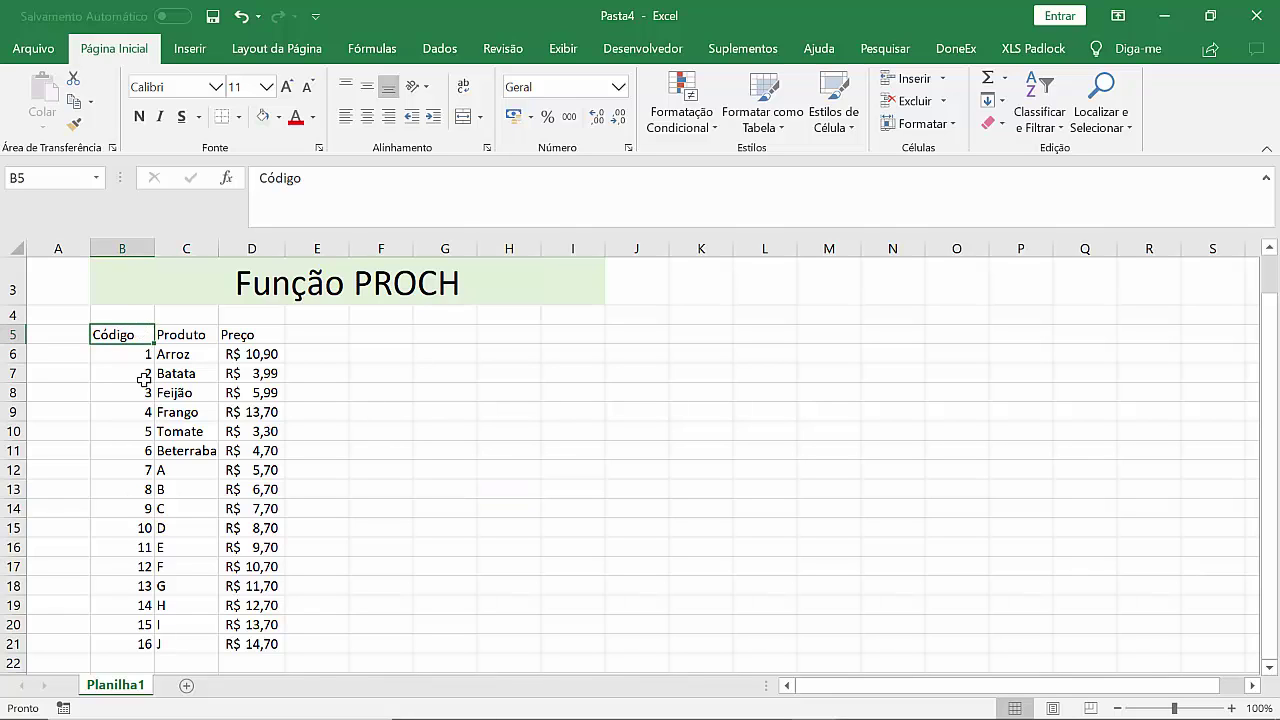
click(143, 368)
key(Up)
key(Up)
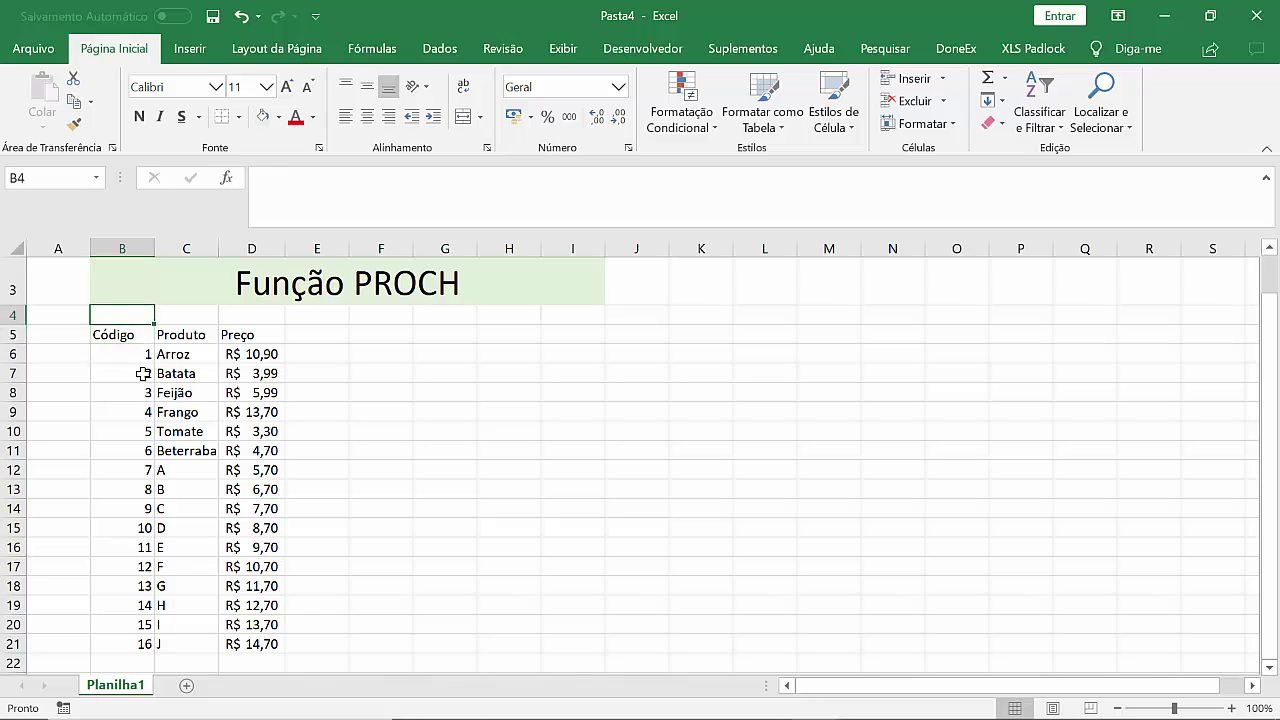
key(Down)
key(Down)
key(Right)
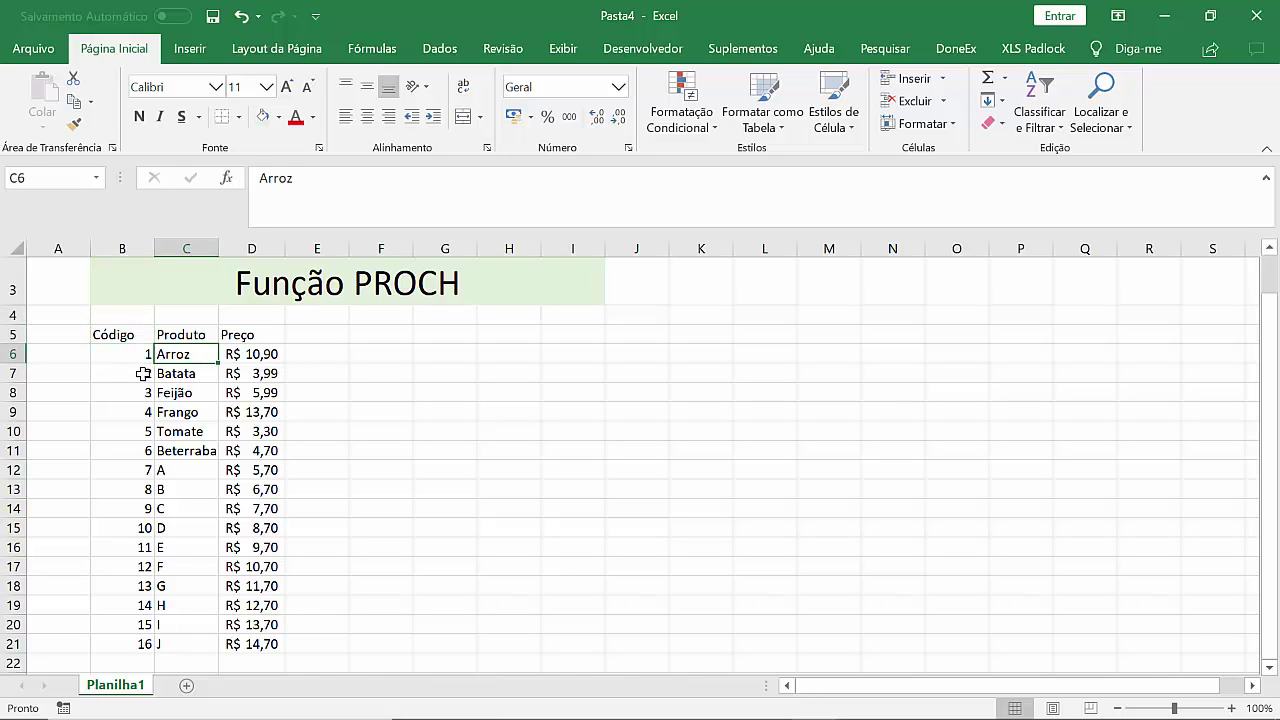
key(Up)
key(Right)
key(shift+Down)
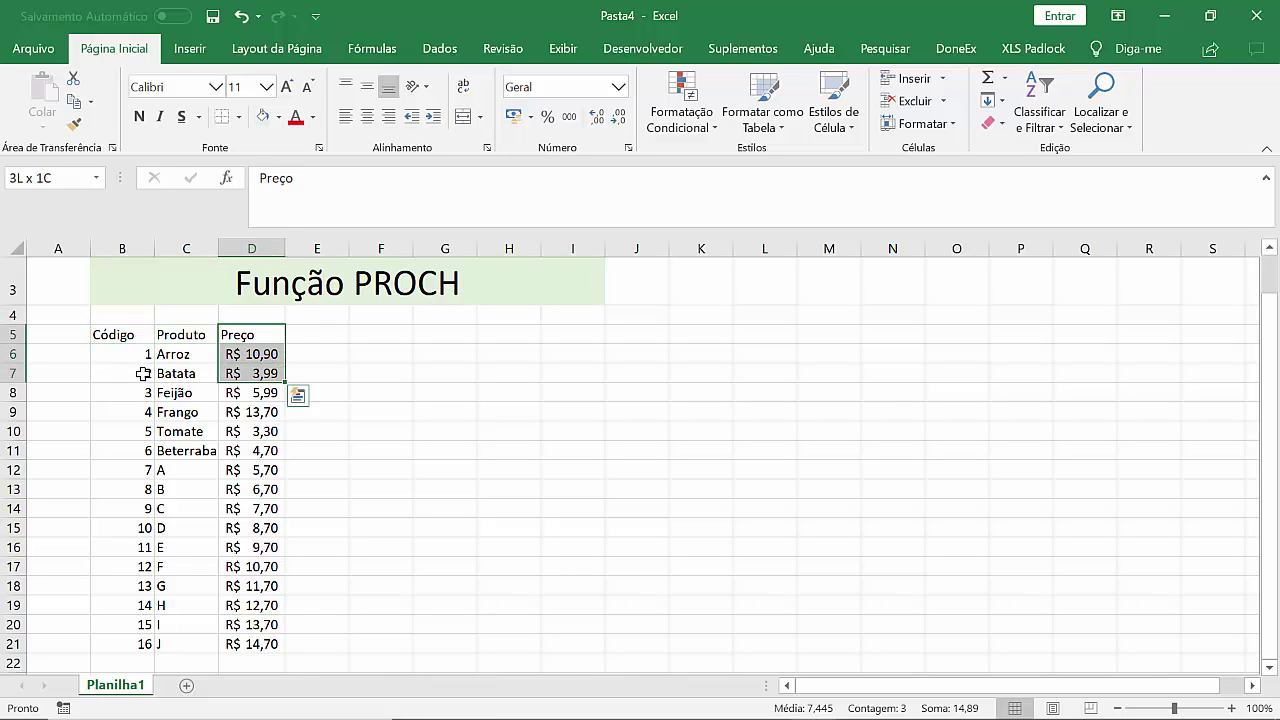
key(shift+Down)
key(shift+Down)
key(shift+Down)
key(shift+Down)
key(shift+Down)
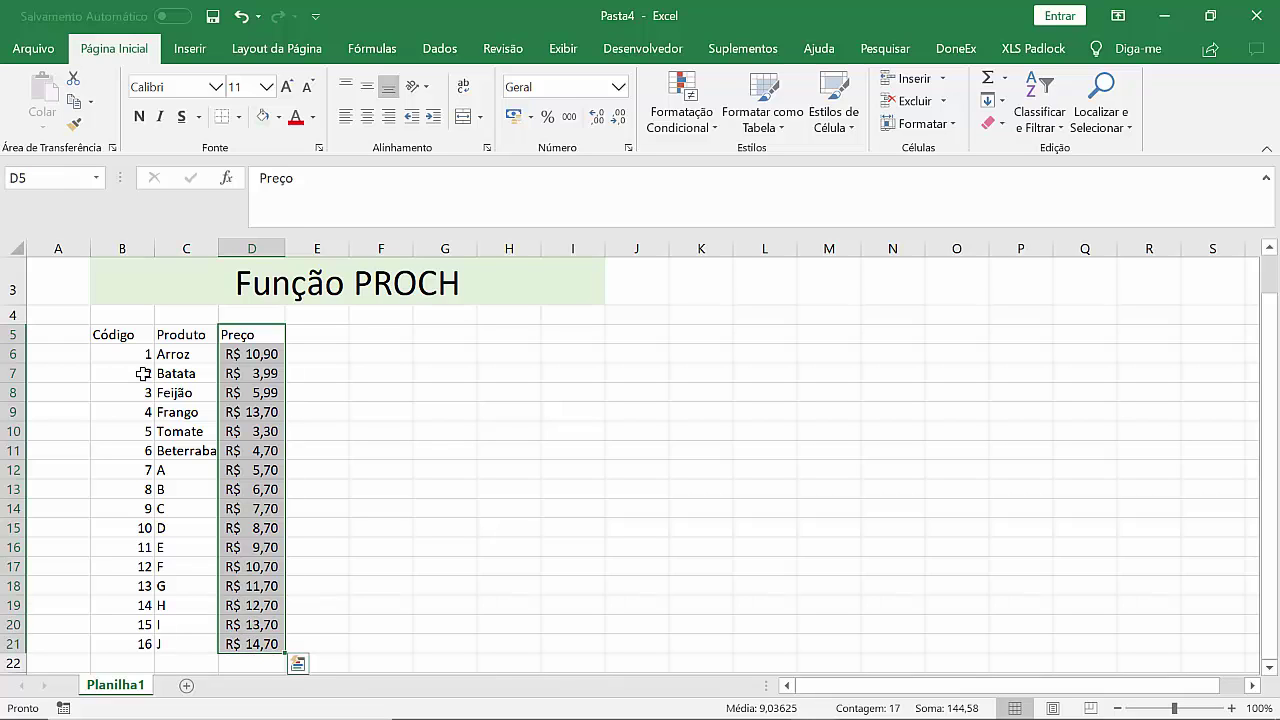
Step: Copy the prices and paste them transposed across row 7 starting at E7
key(ctrl+c)
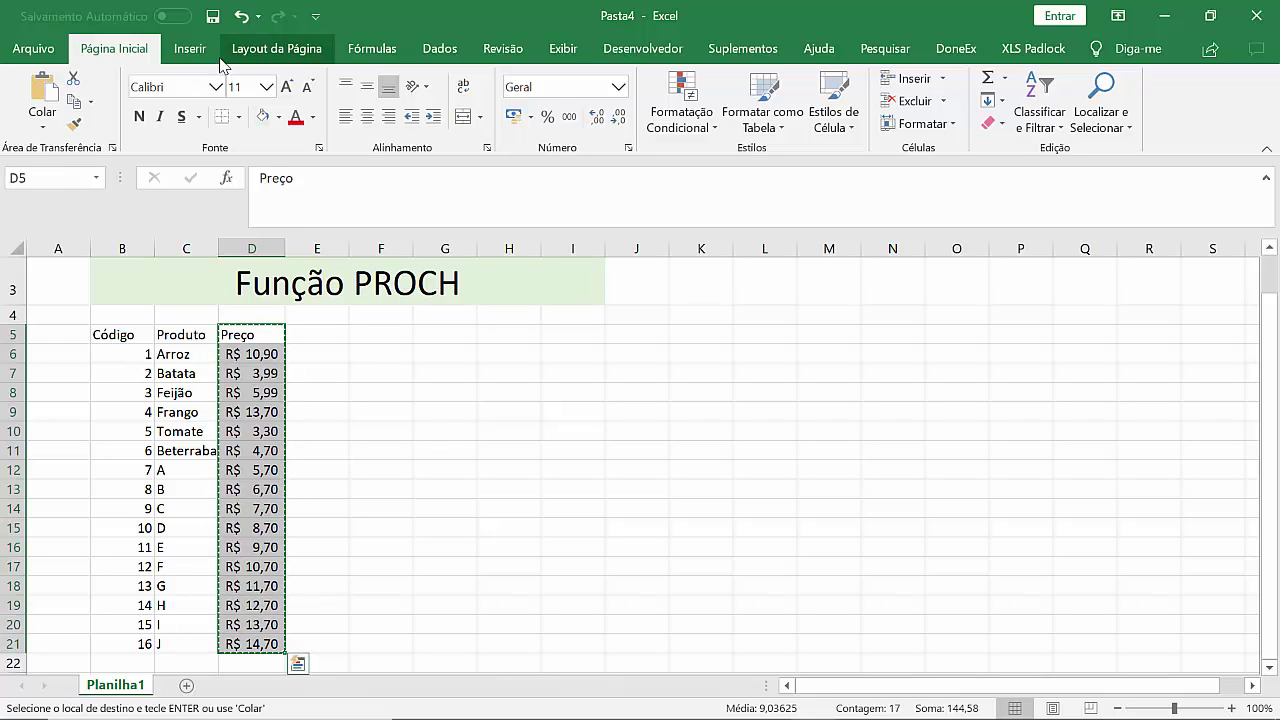
click(322, 378)
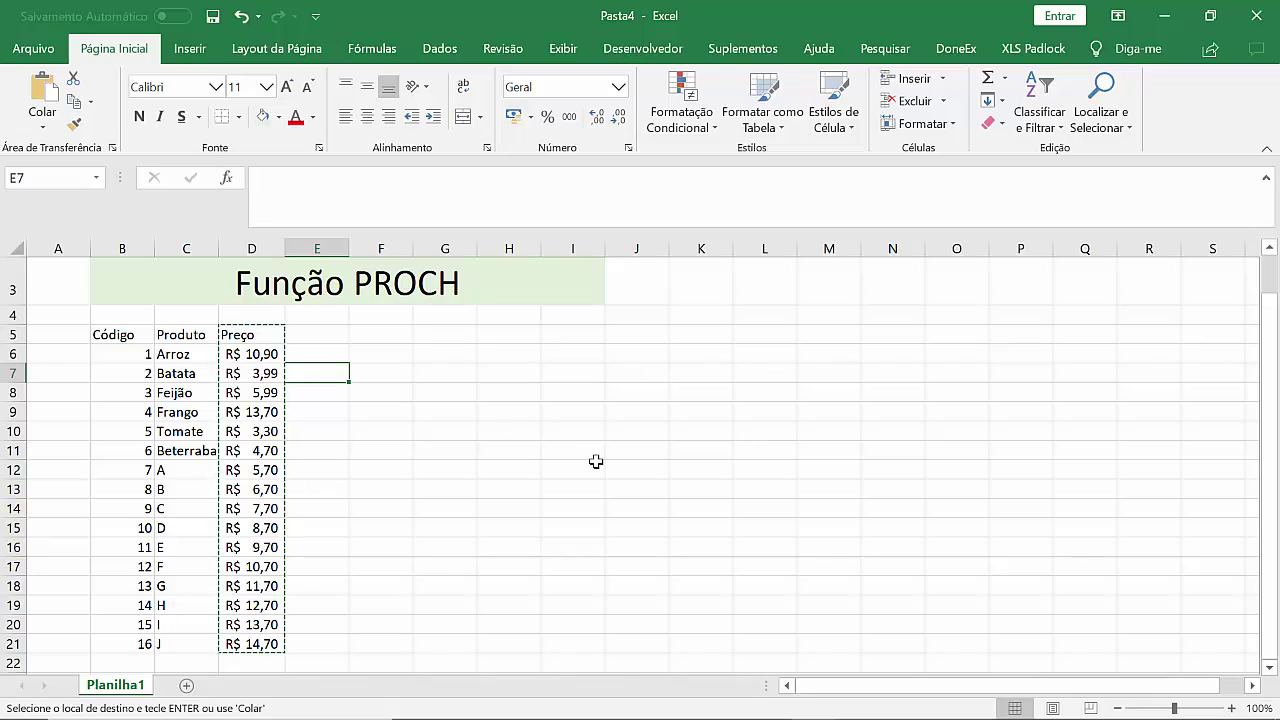
key(ctrl+v)
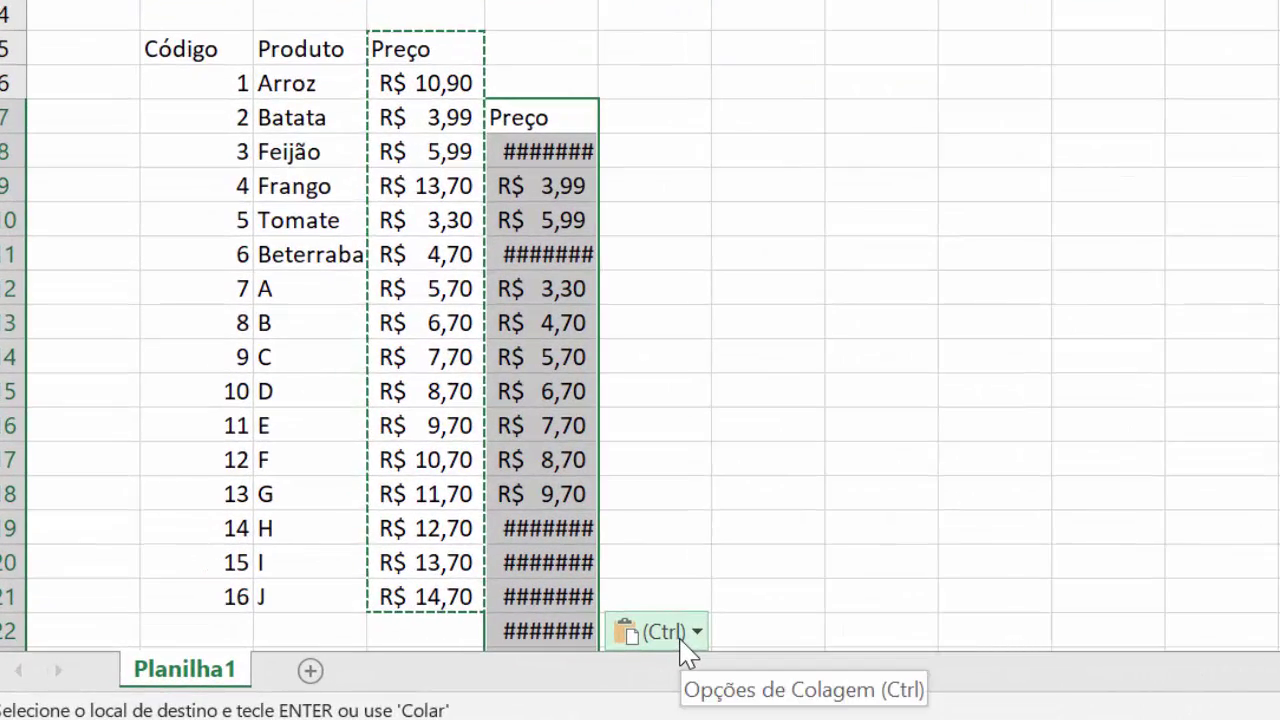
click(509, 652)
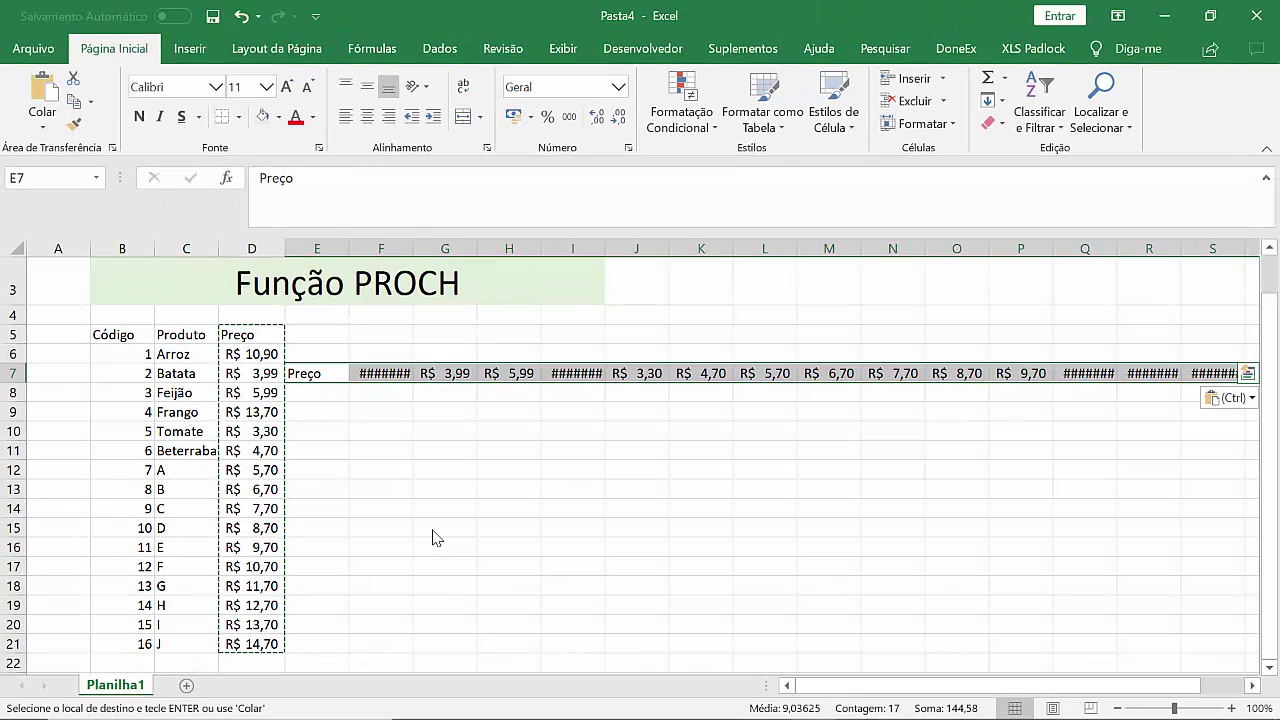
Step: Copy the Produto column C5:C21 and paste it transposed across row 6 from E6
drag(186, 334, 193, 647)
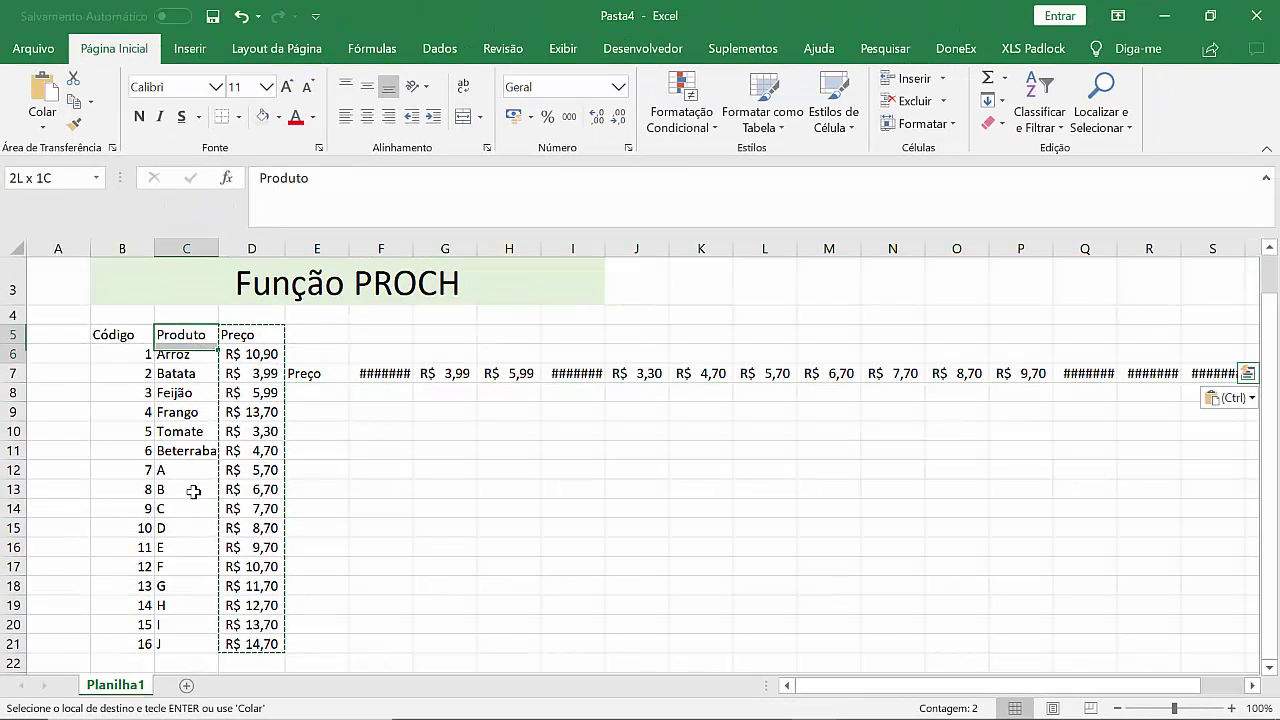
key(ctrl+c)
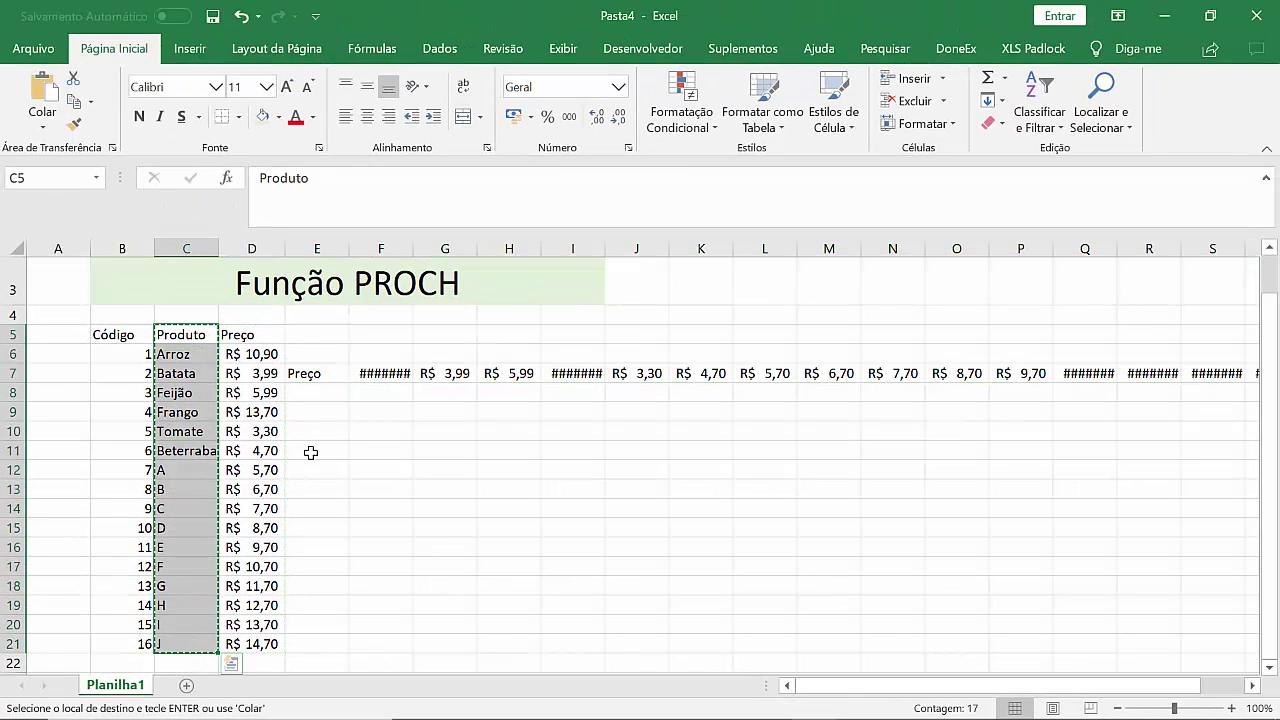
click(313, 357)
key(ctrl+v)
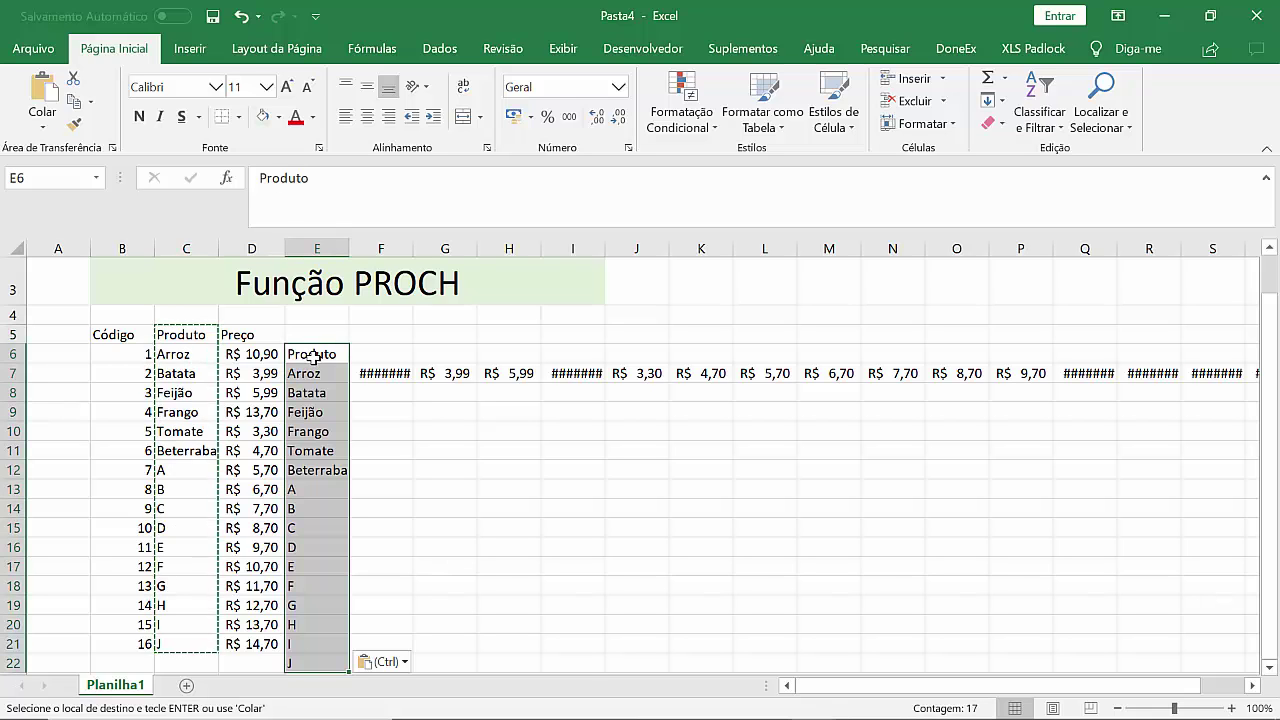
click(408, 670)
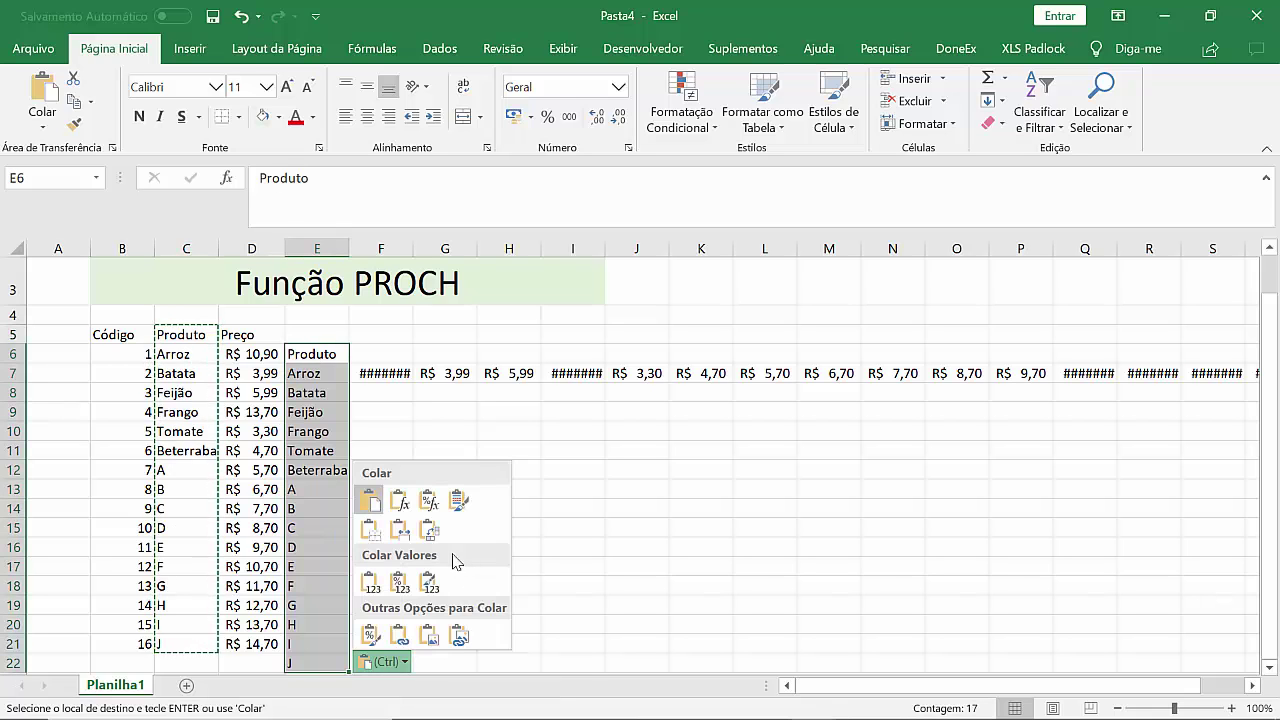
click(430, 532)
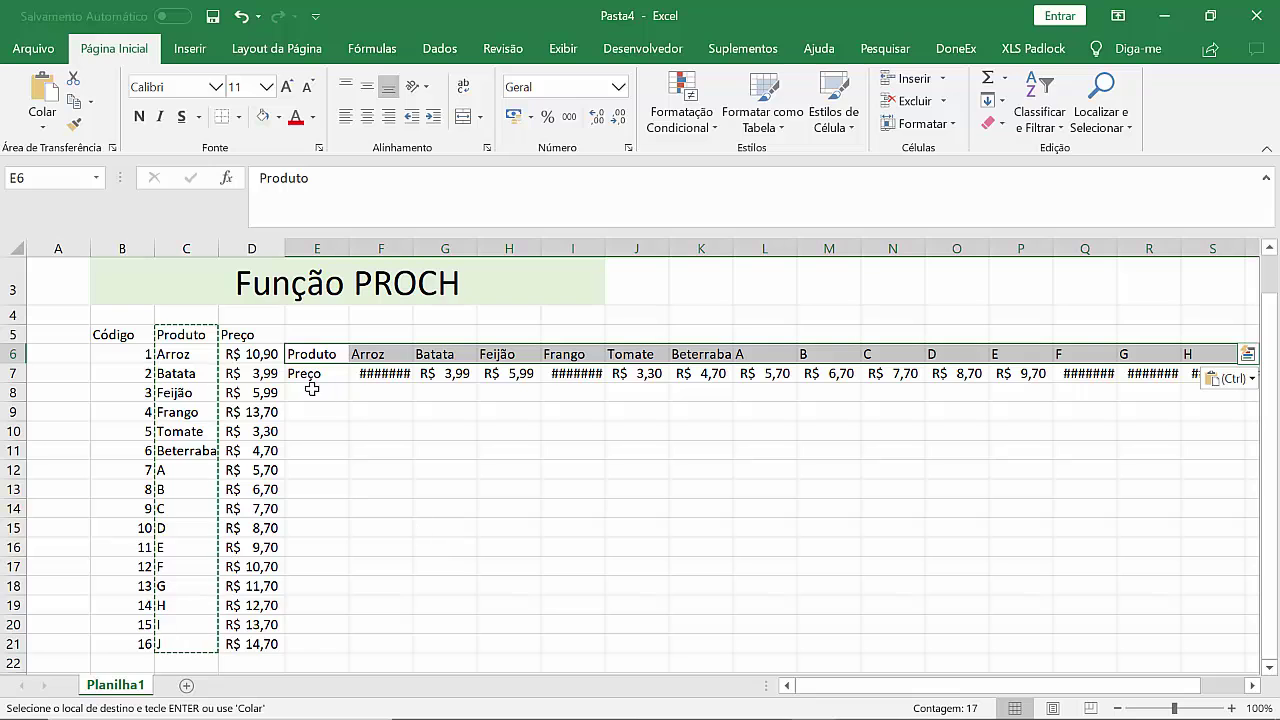
Step: Paste the Código column B5:B21 transposed across row 5 from E5, then select B5:D21
drag(104, 332, 143, 641)
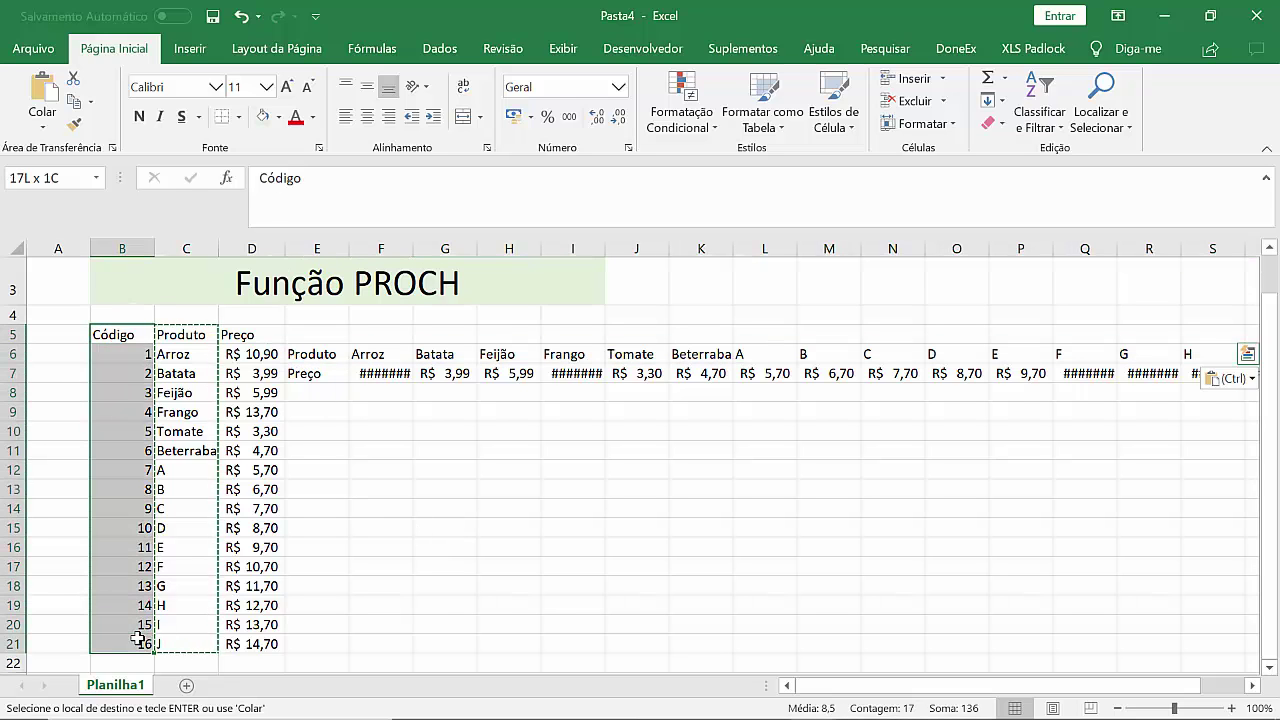
key(ctrl+c)
click(325, 337)
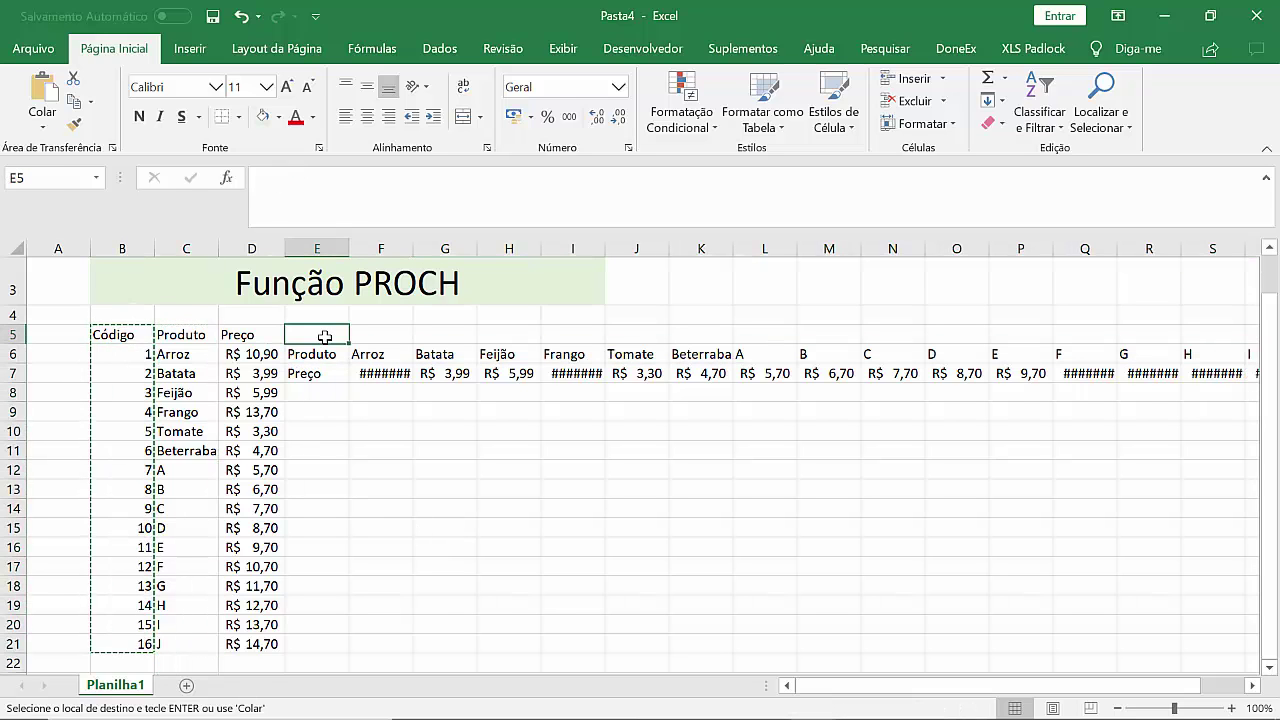
key(ctrl+v)
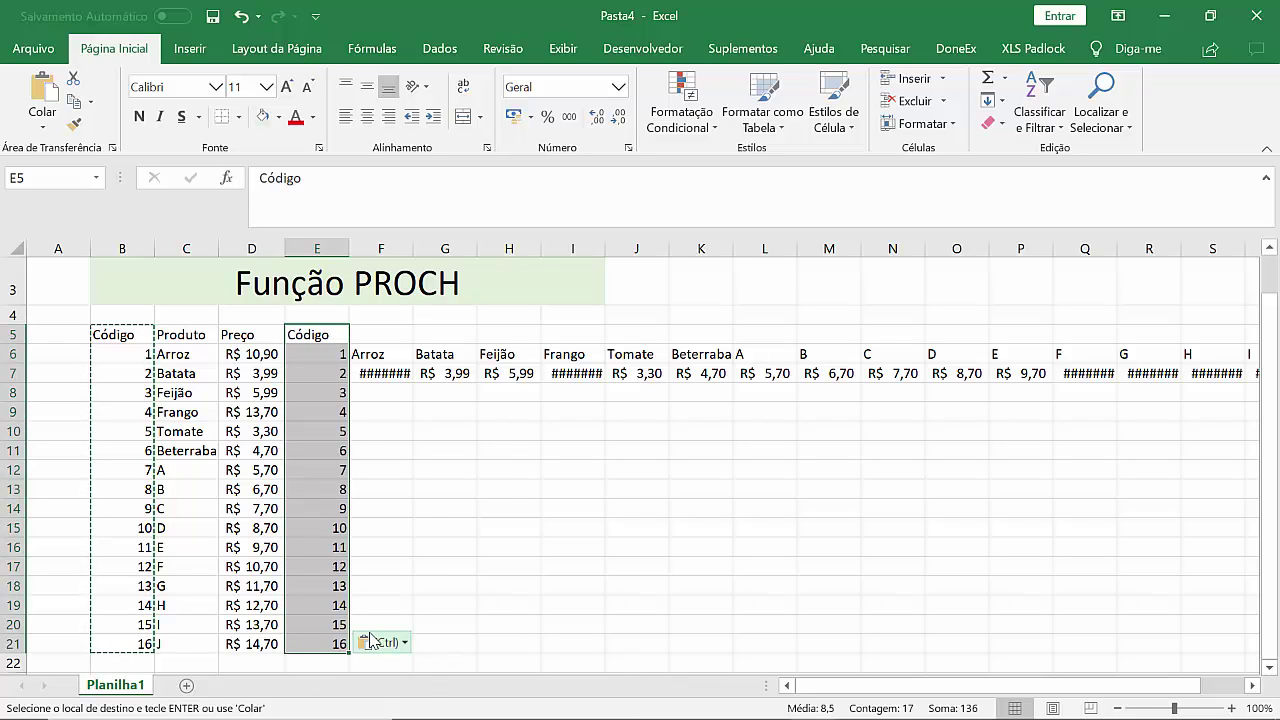
click(385, 643)
click(429, 512)
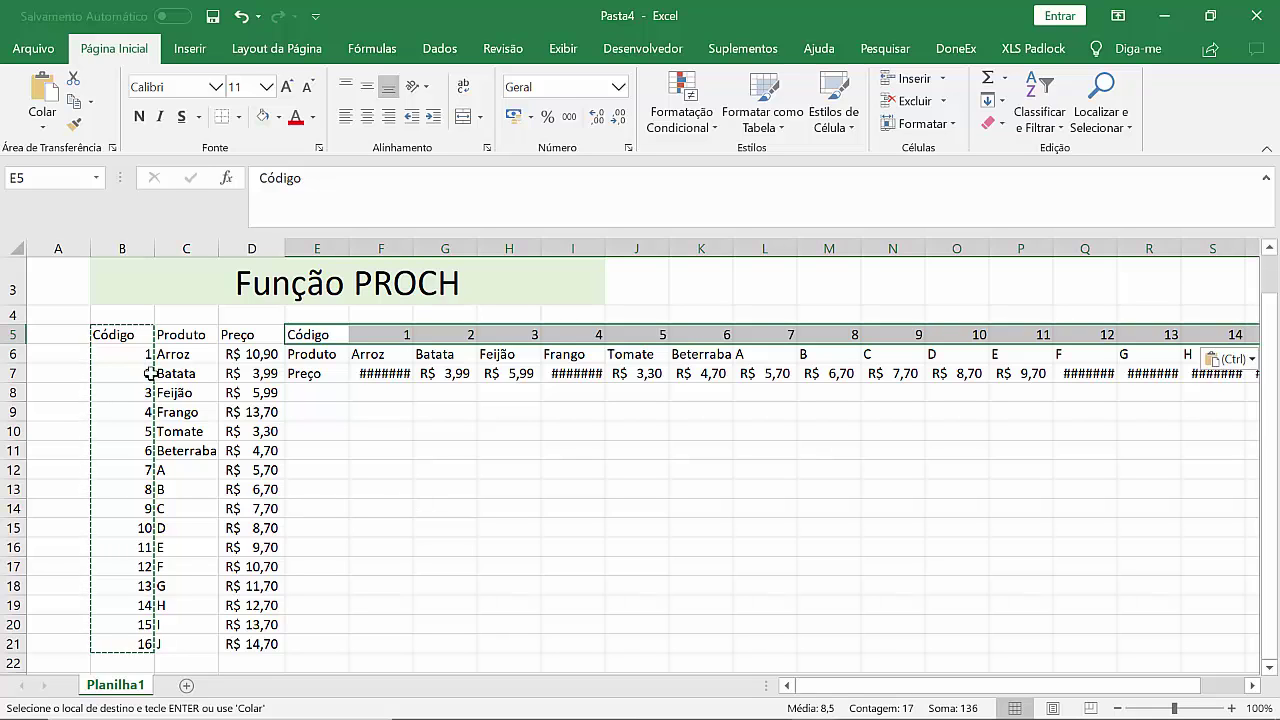
drag(132, 337, 263, 645)
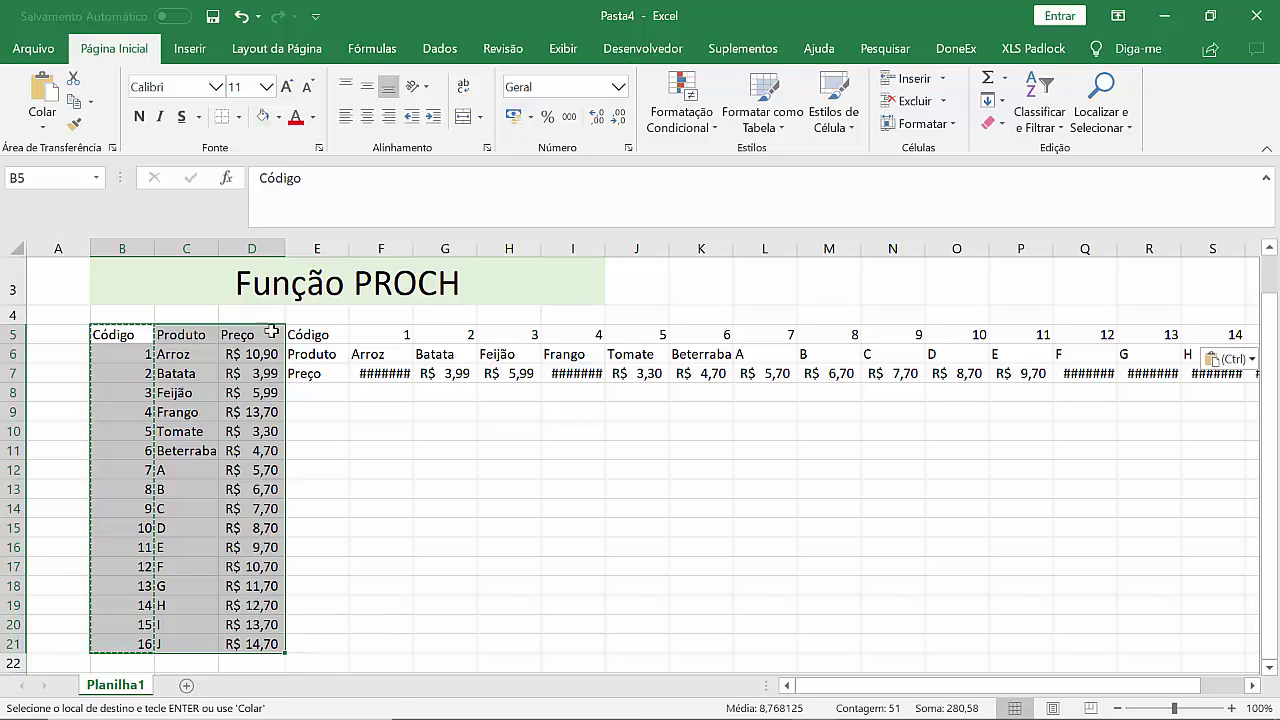
Step: Insert a blank column E so the horizontal table starts at F, then select F11
click(340, 495)
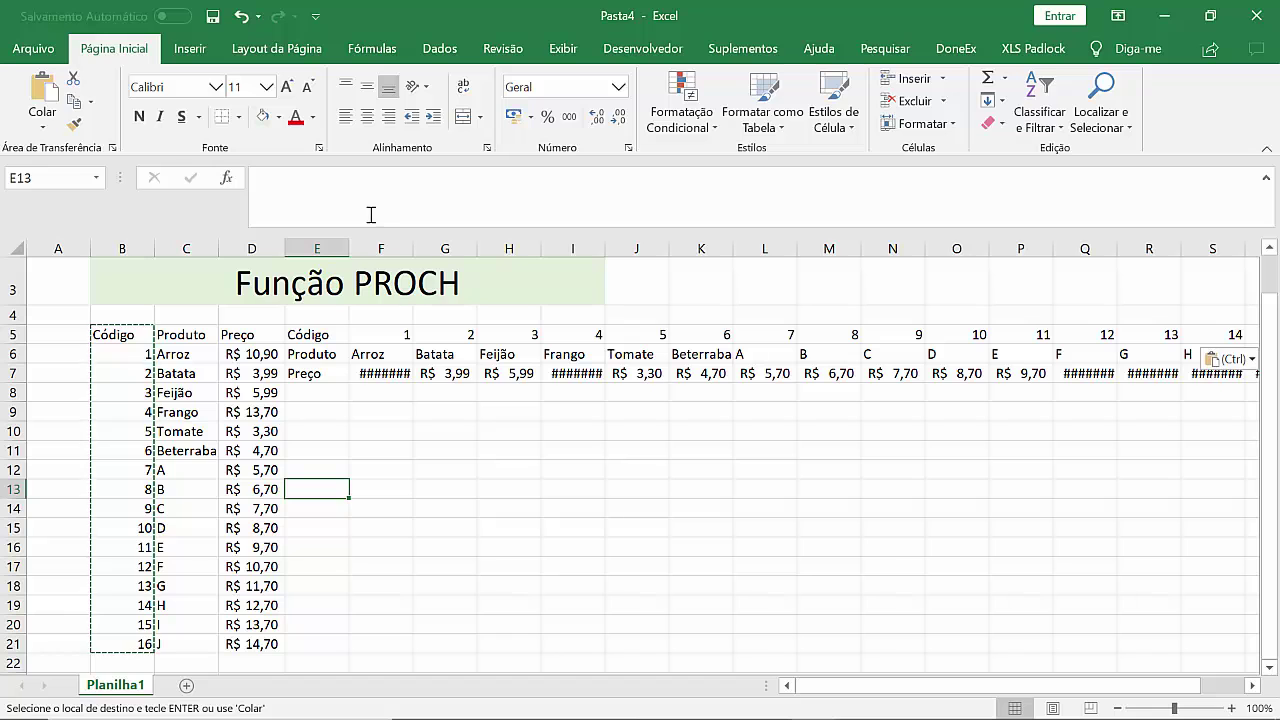
right_click(326, 246)
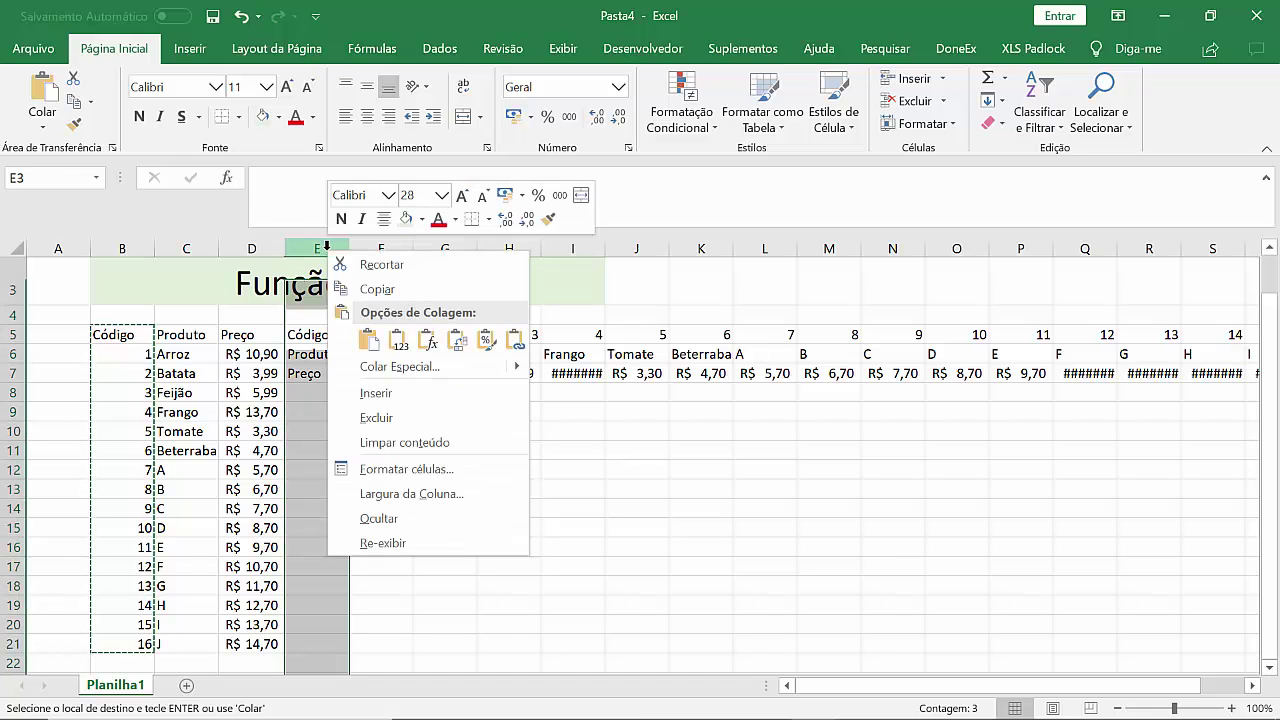
click(390, 394)
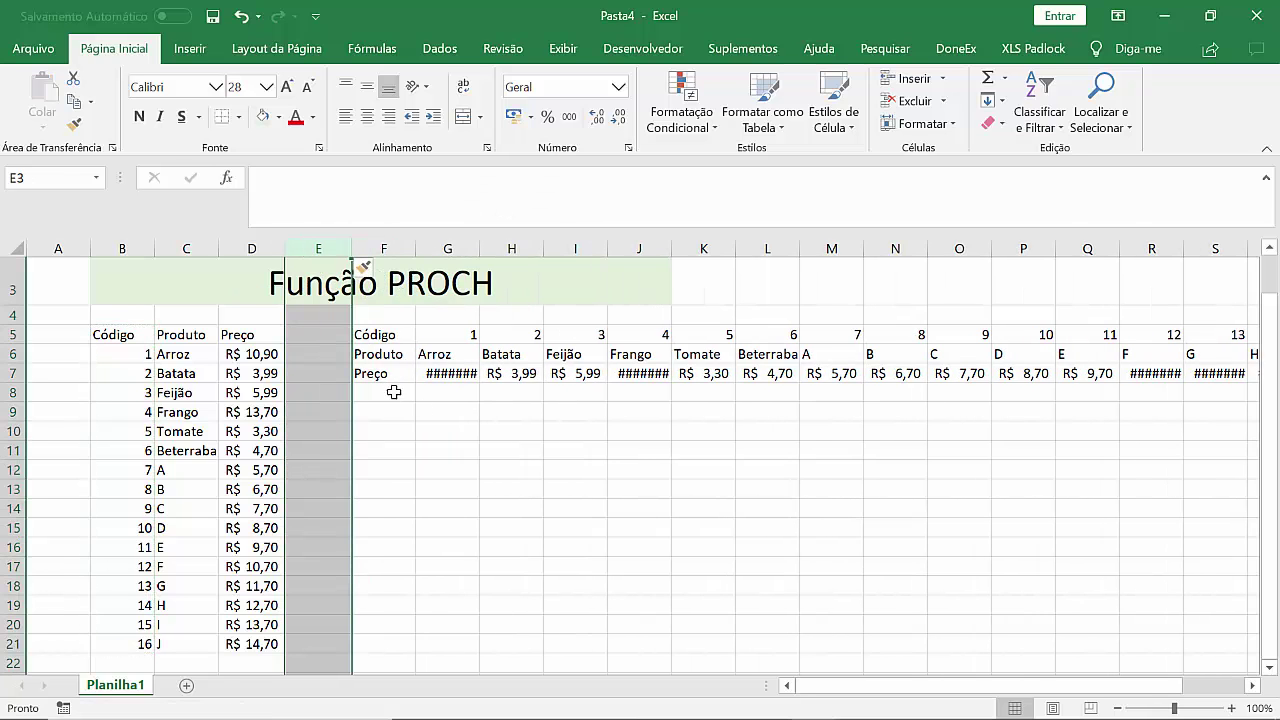
click(424, 423)
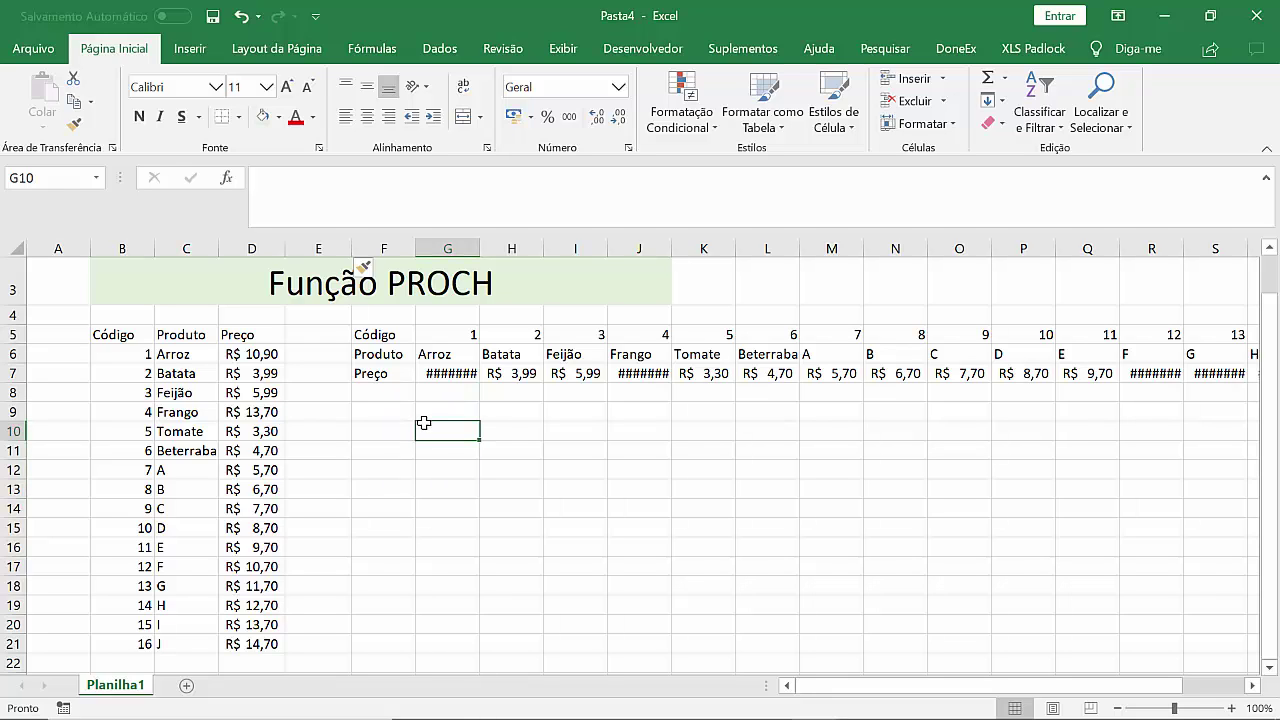
key(Down)
key(Left)
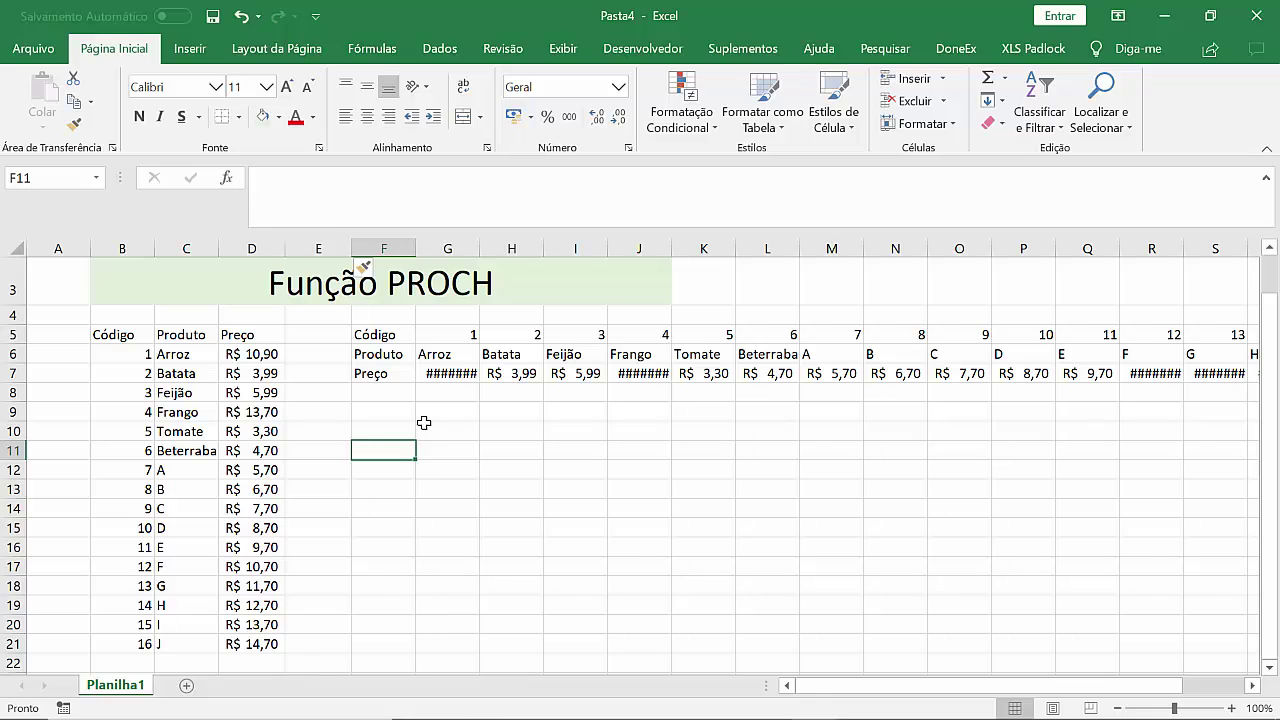
Step: Start the formula =PROCH(F9; in F11, using F9 as the lookup value
text(=PRO)
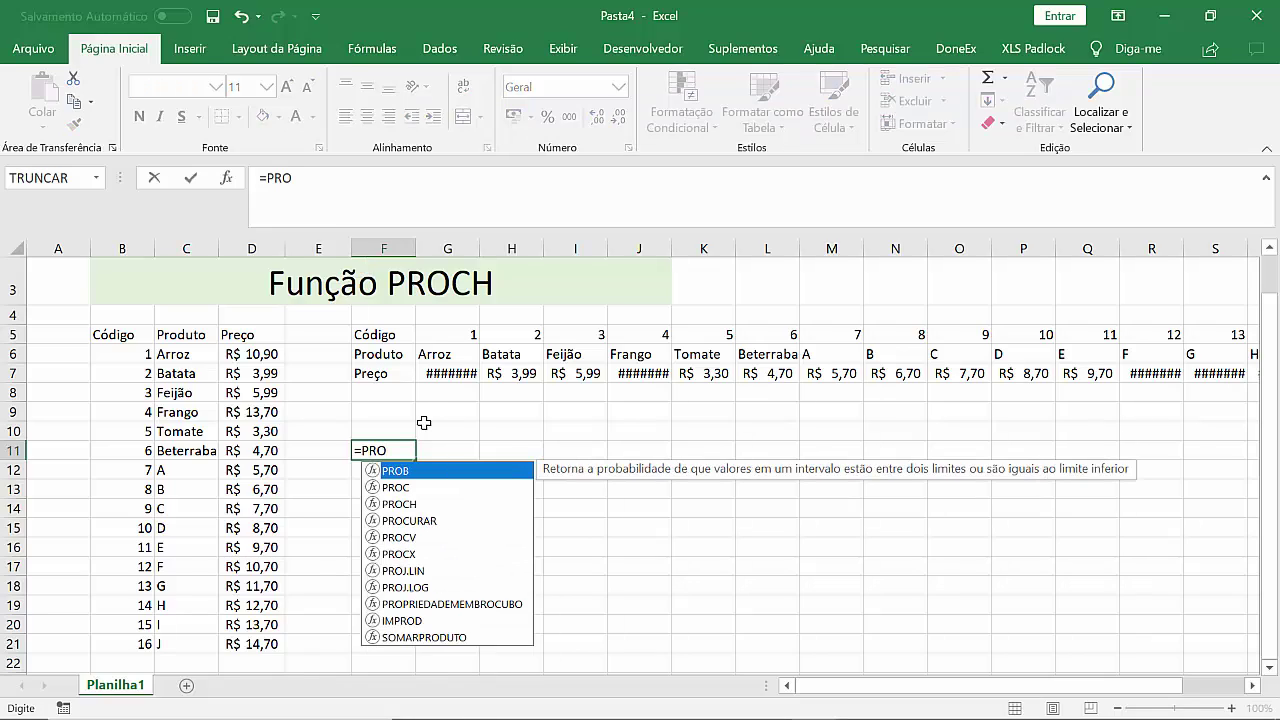
text(CV)
key(BackSpace)
text(H()
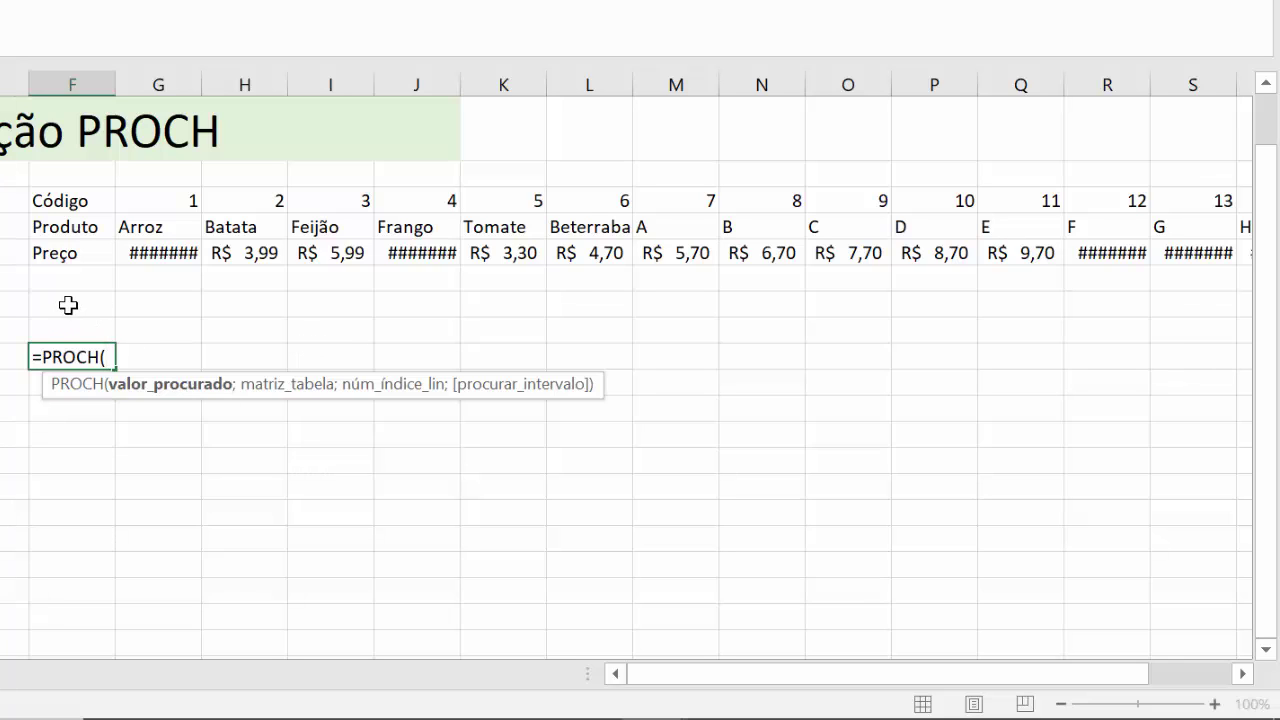
click(68, 305)
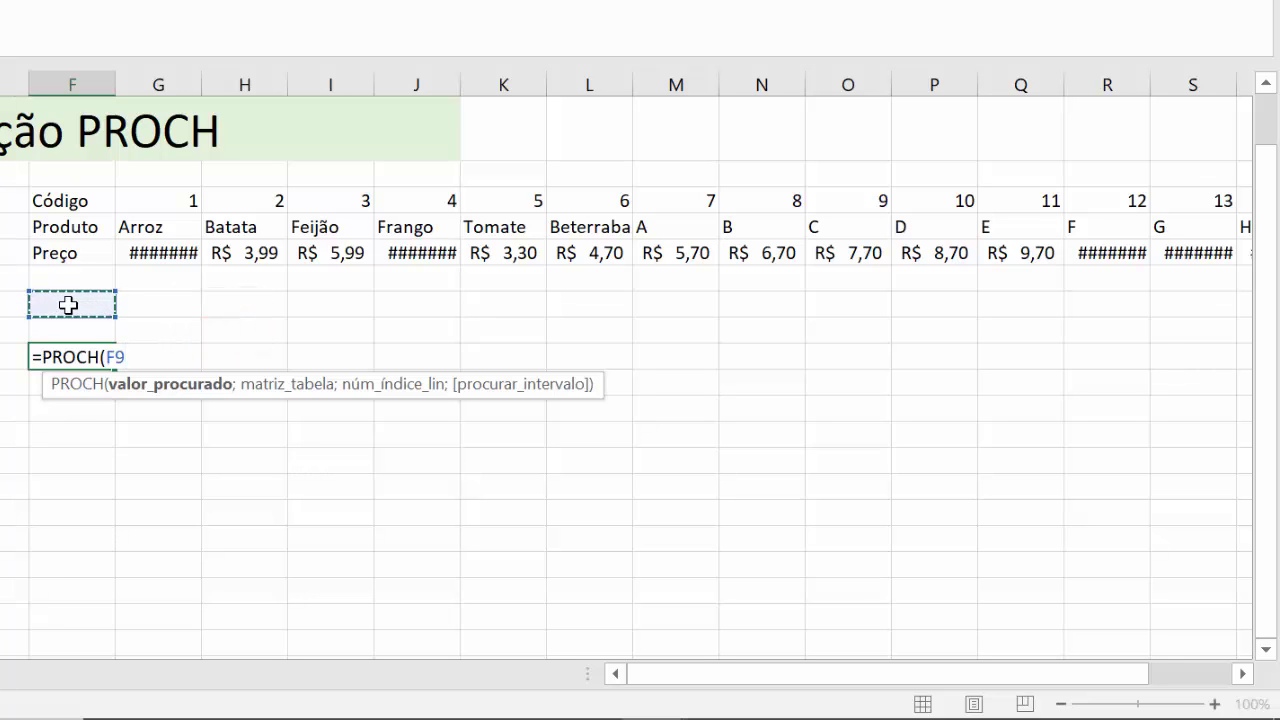
text(;)
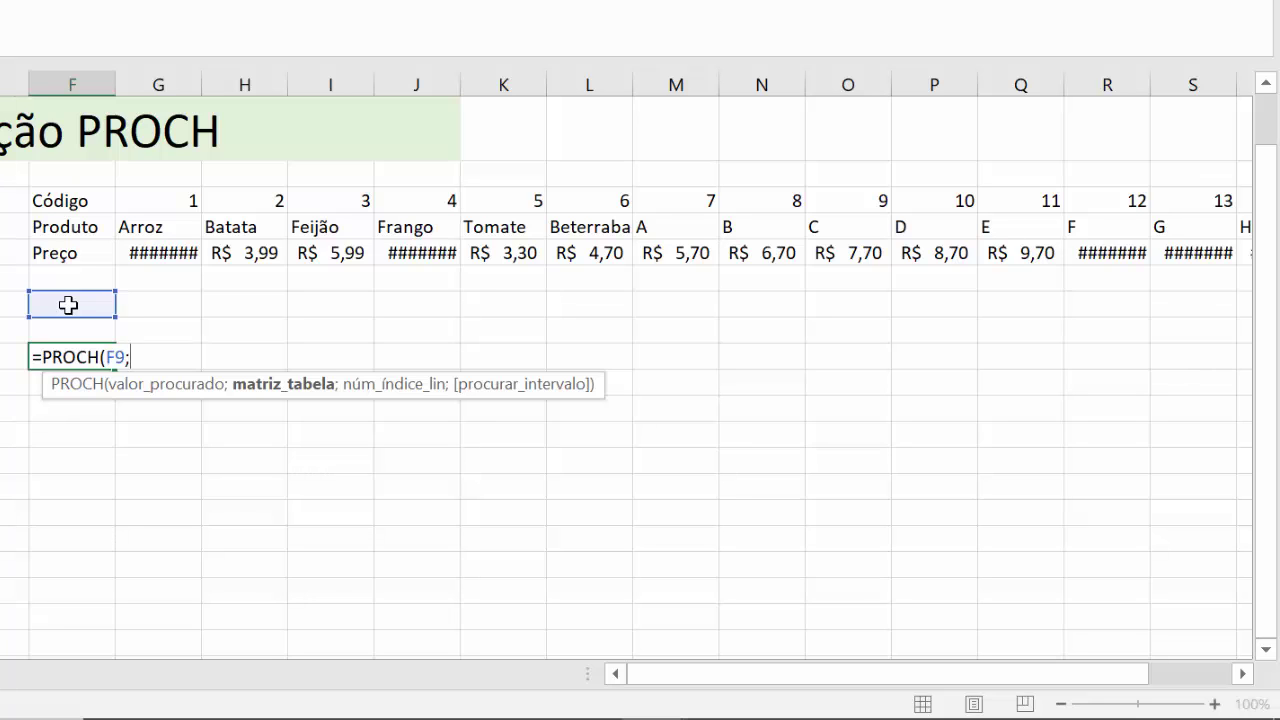
Step: Complete F11 as =PROCH(F9;F5:V7;2;FALSO), confirm it, and return to cell F9
mouse_move(77, 200)
mouse_down()
mouse_move(908, 257)
mouse_move(1245, 242)
mouse_move(1023, 251)
mouse_up()
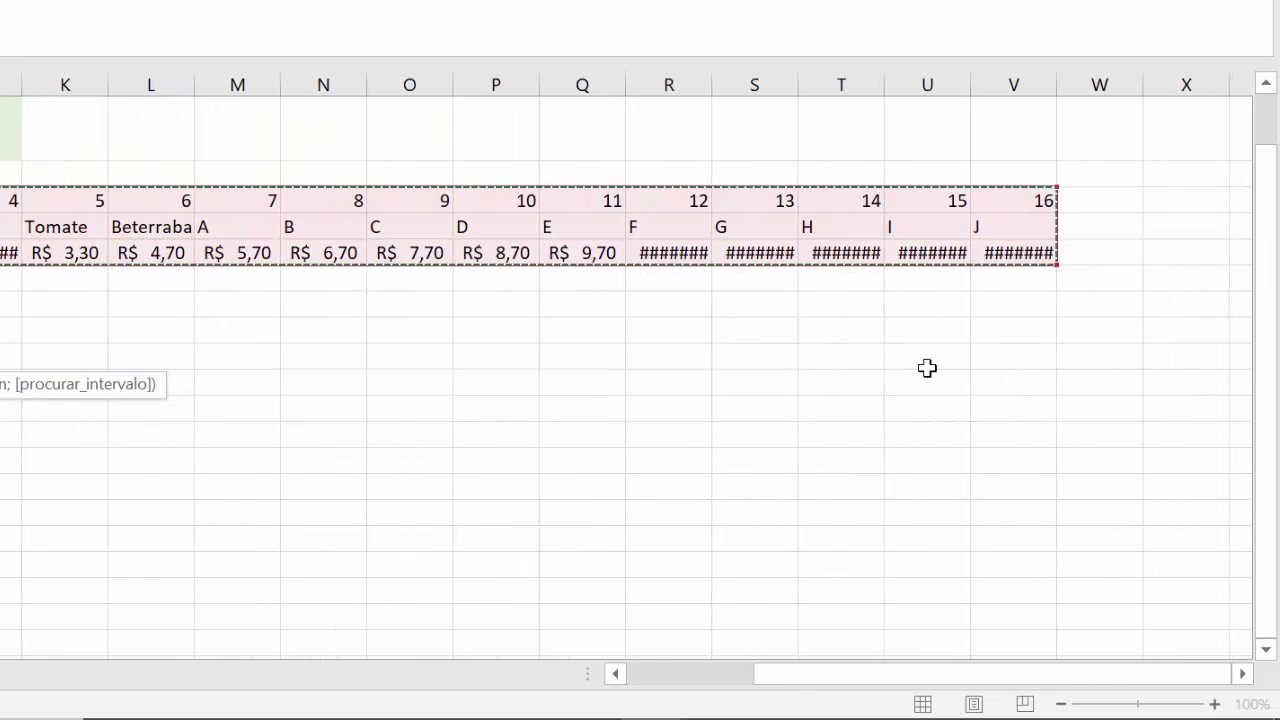
drag(783, 674, 248, 695)
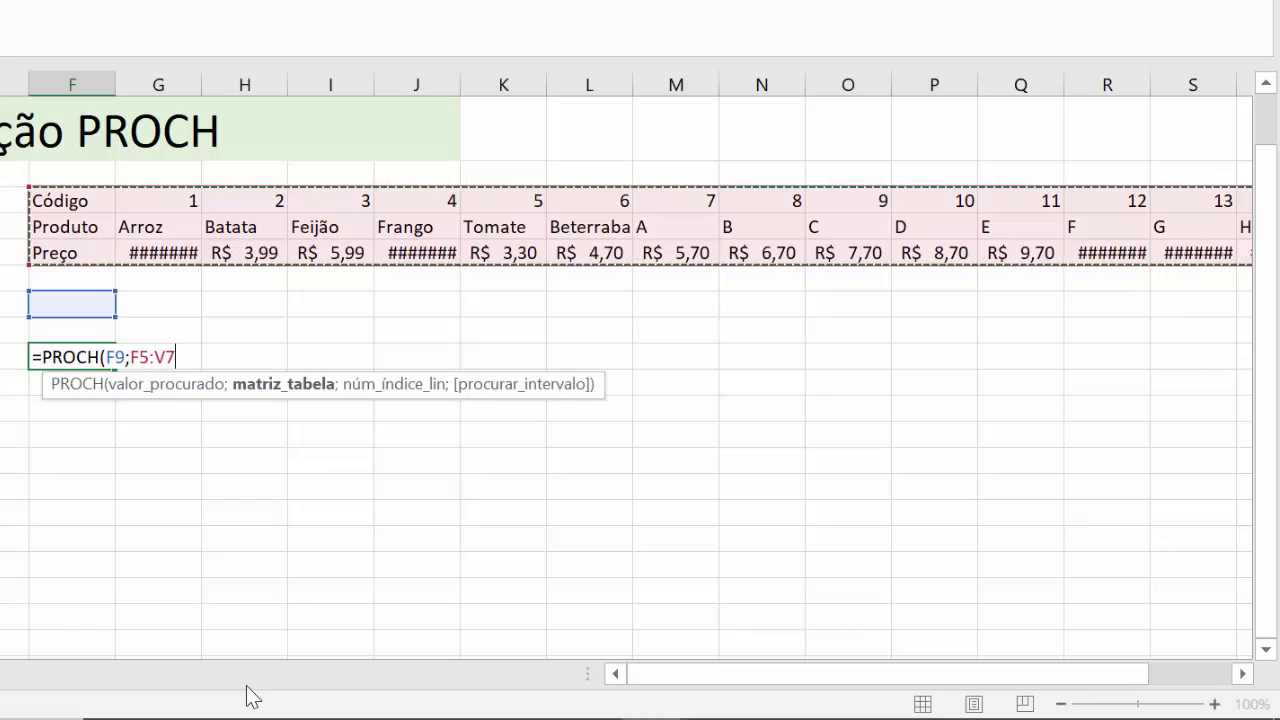
text(;2)
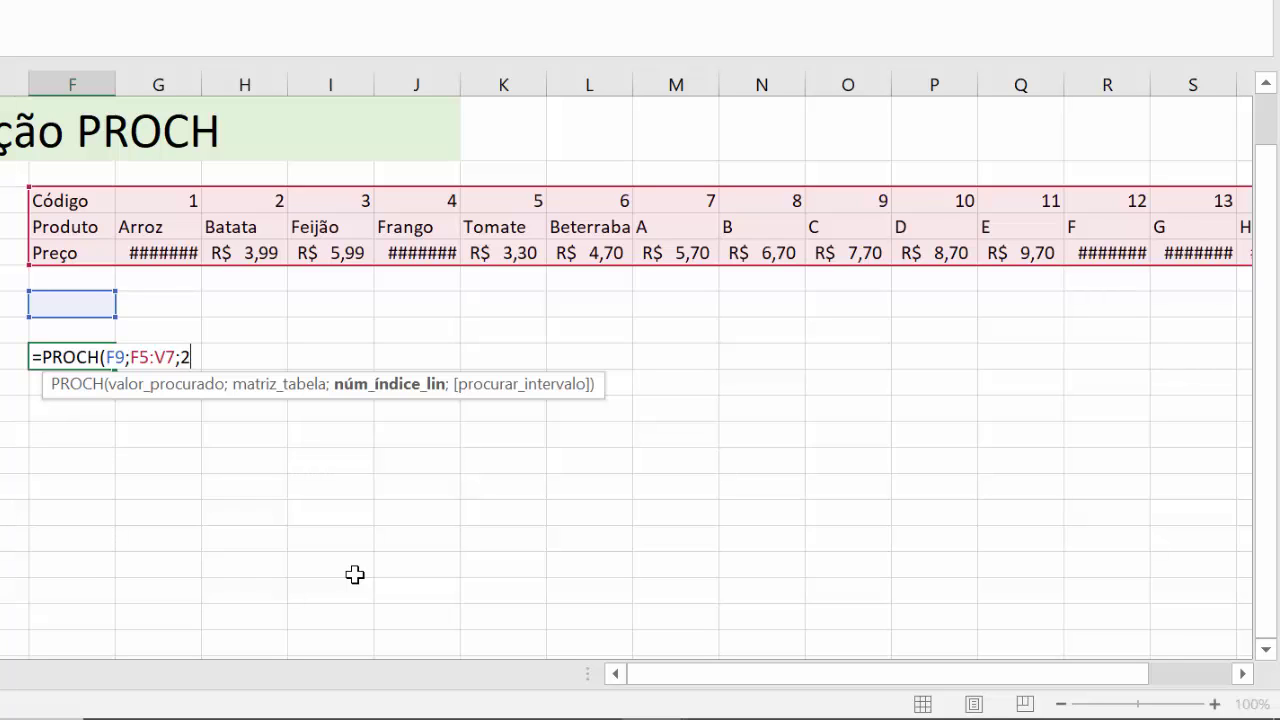
text(;)
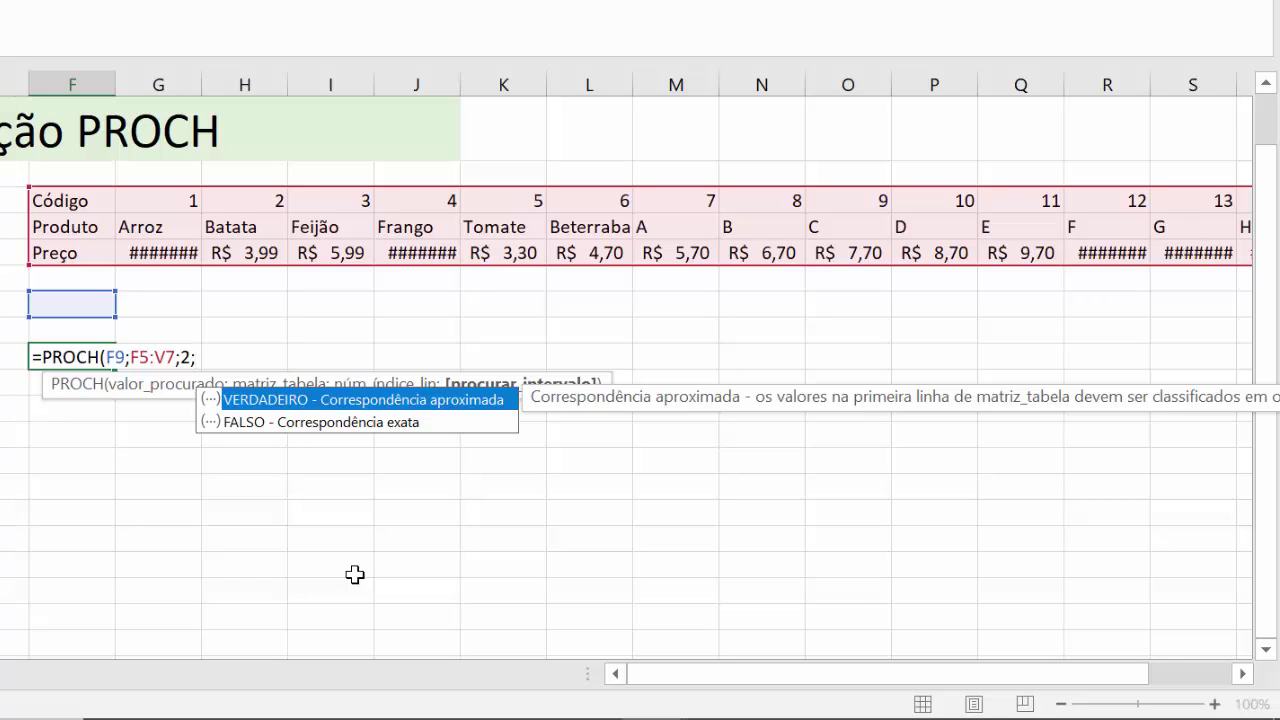
double_click(306, 424)
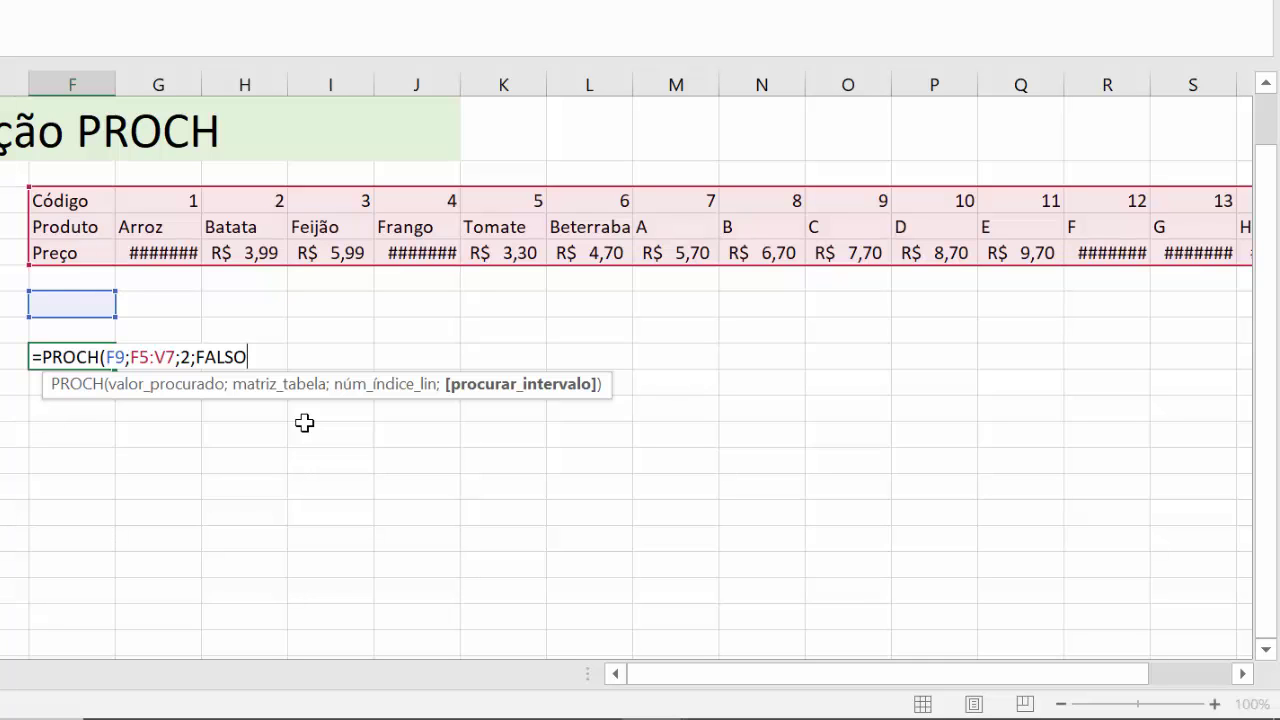
text())
key(Return)
key(Up)
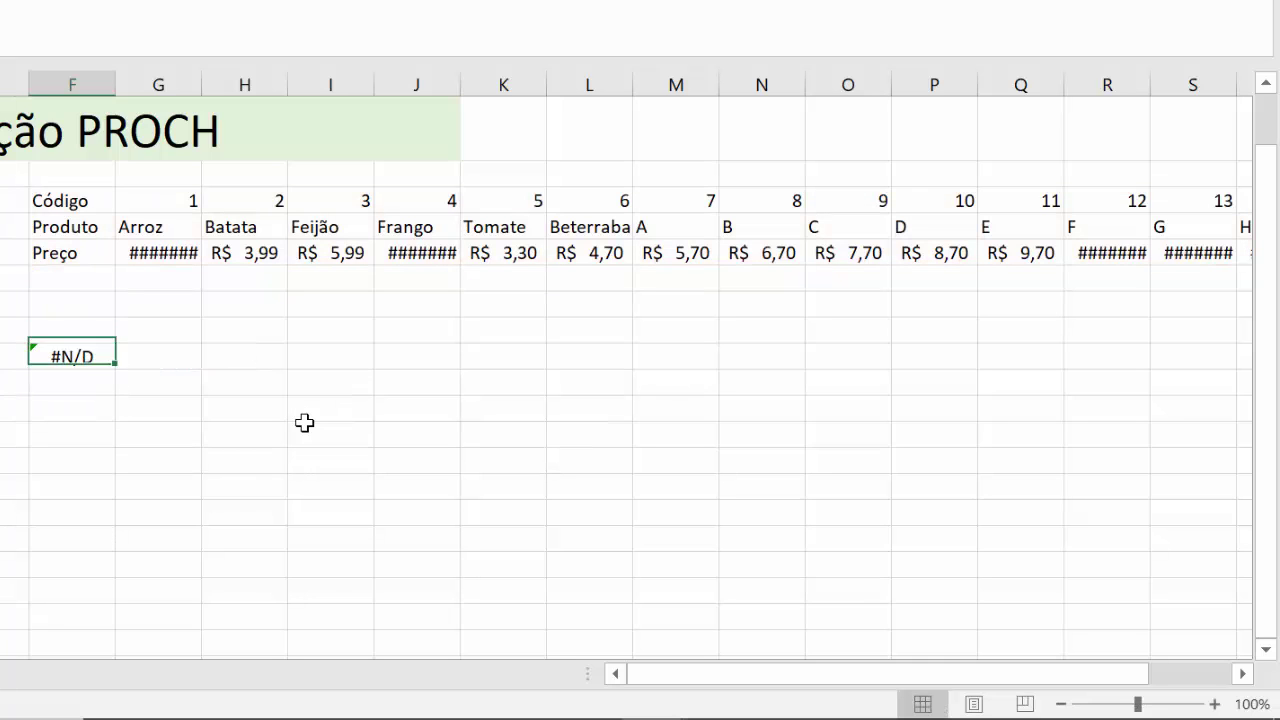
key(Up)
key(Up)
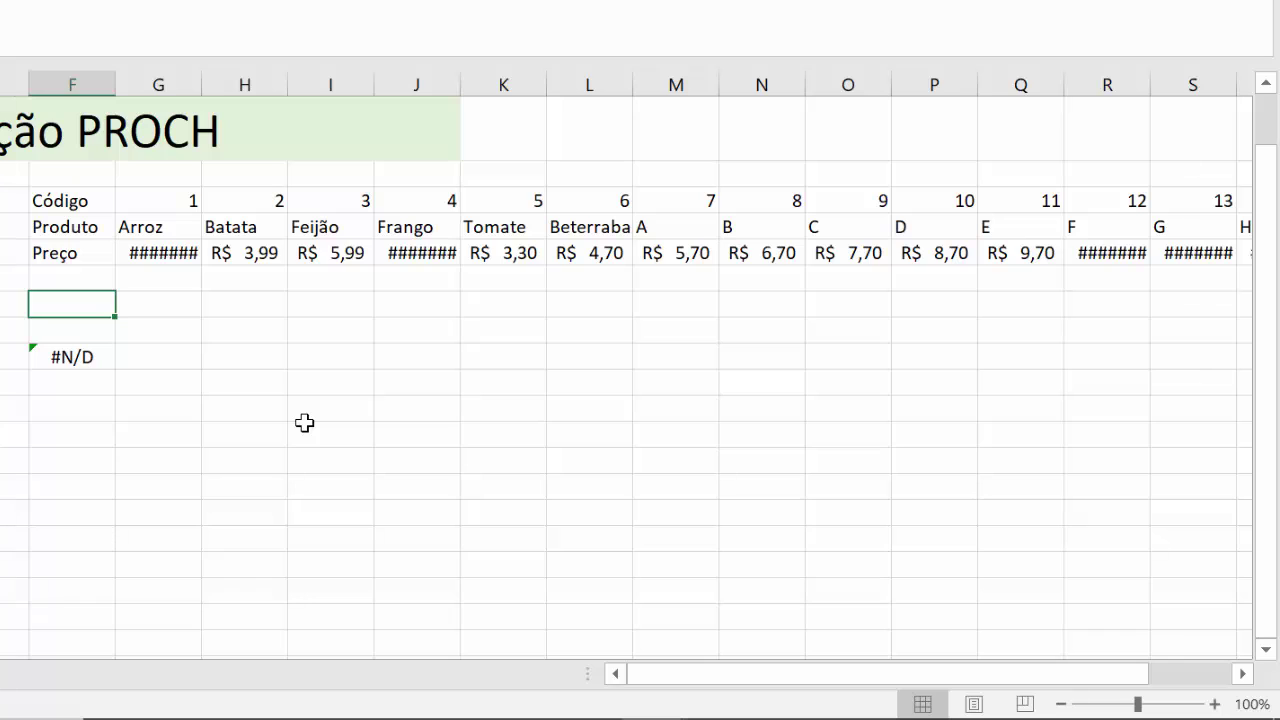
Step: Enter codes 3, 5, 11 and finally 1 in F9, showing Feijão, Tomate, E and Arroz
text(3)
key(Return)
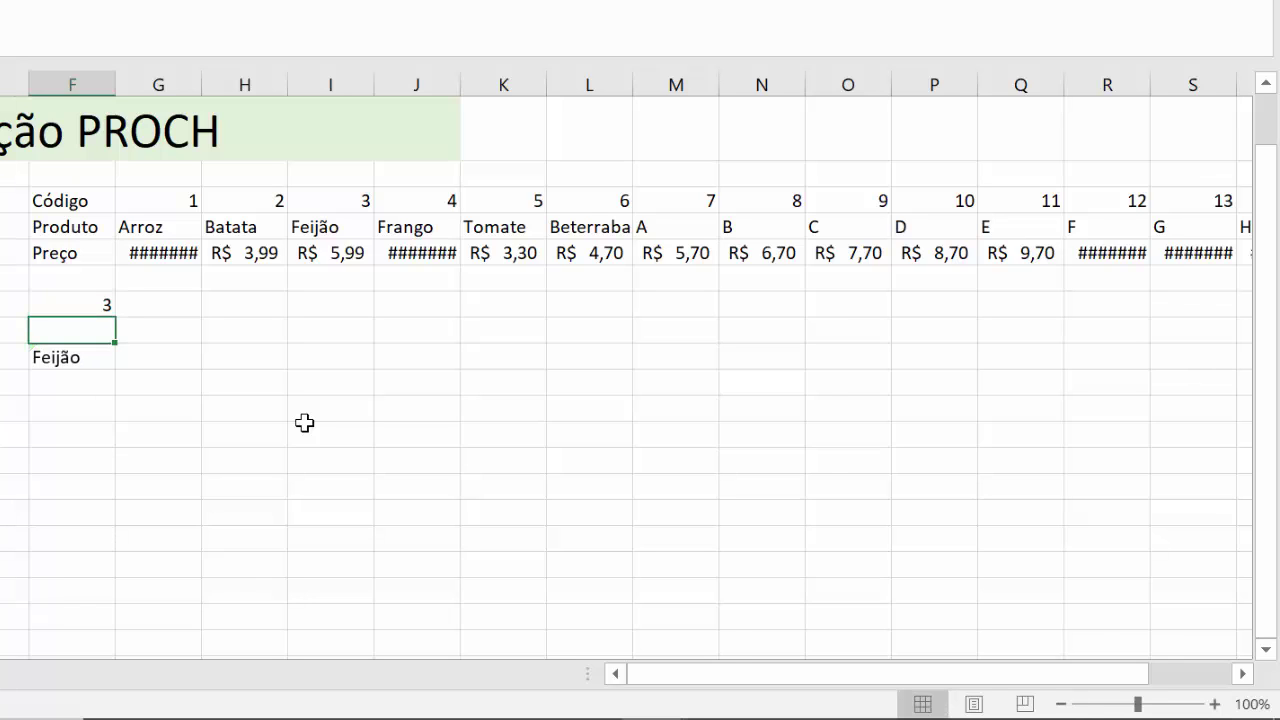
key(Up)
text(5)
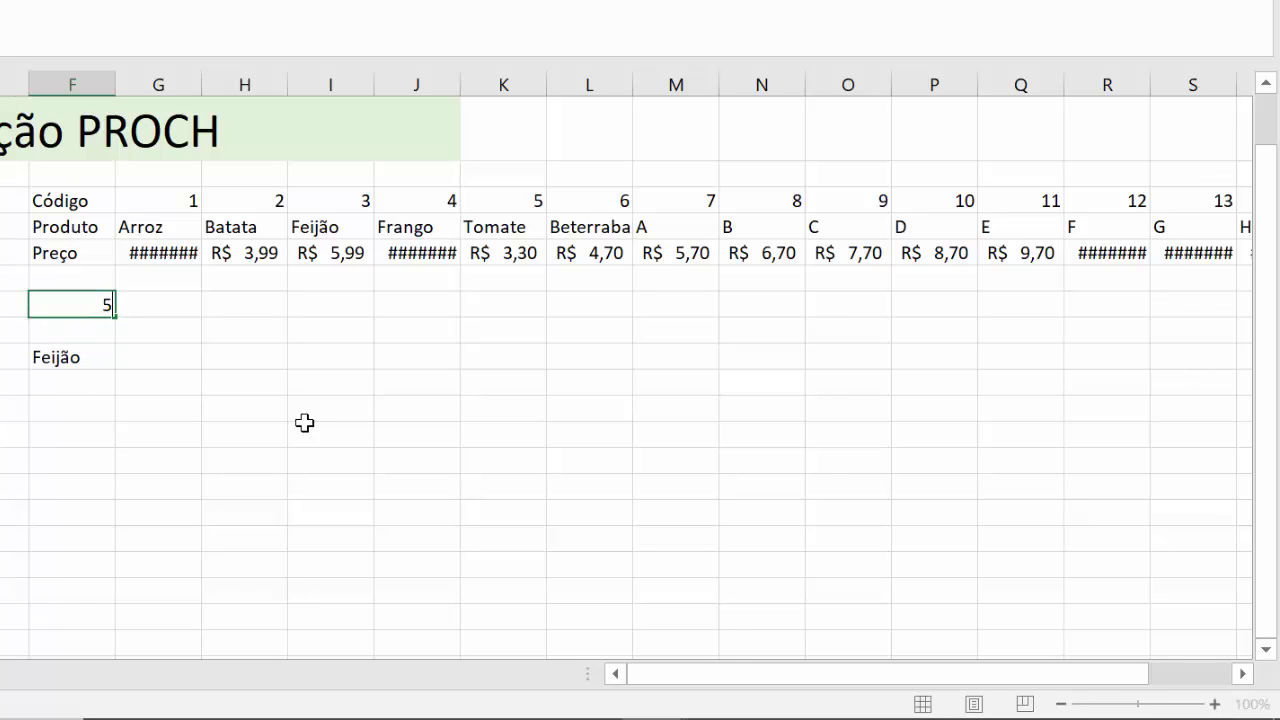
key(Return)
key(Up)
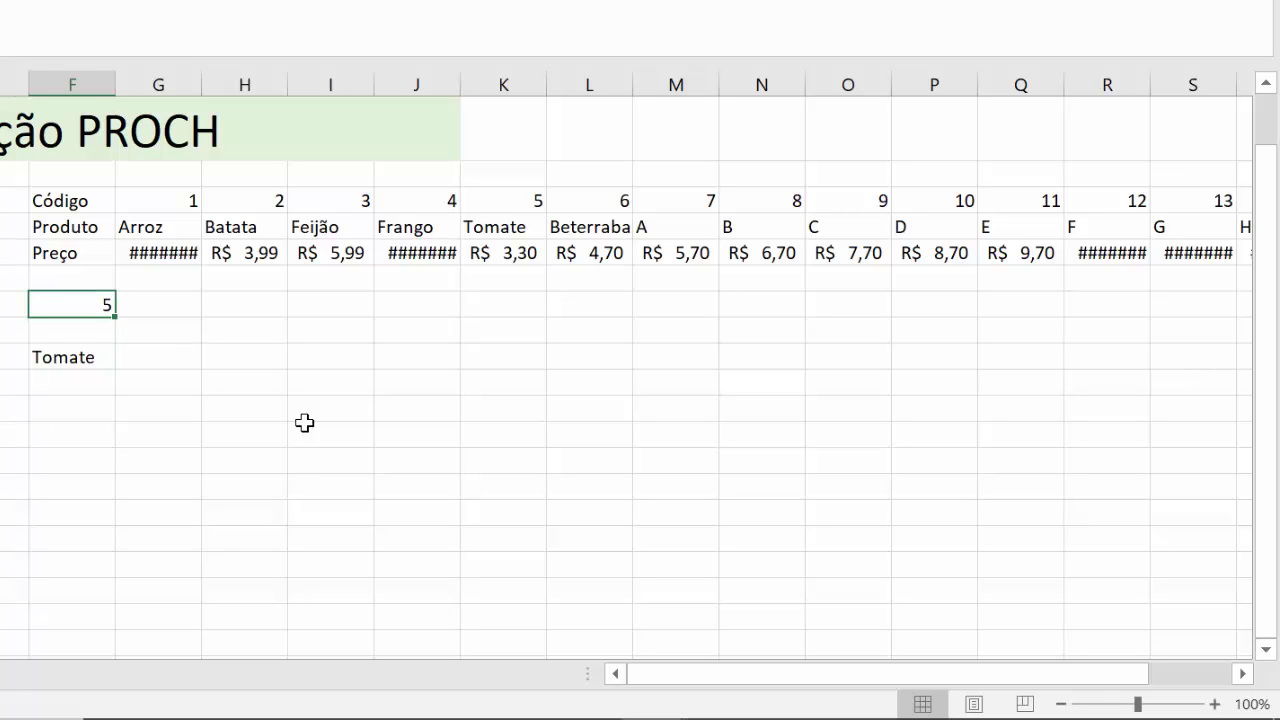
text(11)
key(Return)
key(Up)
text(1)
key(Return)
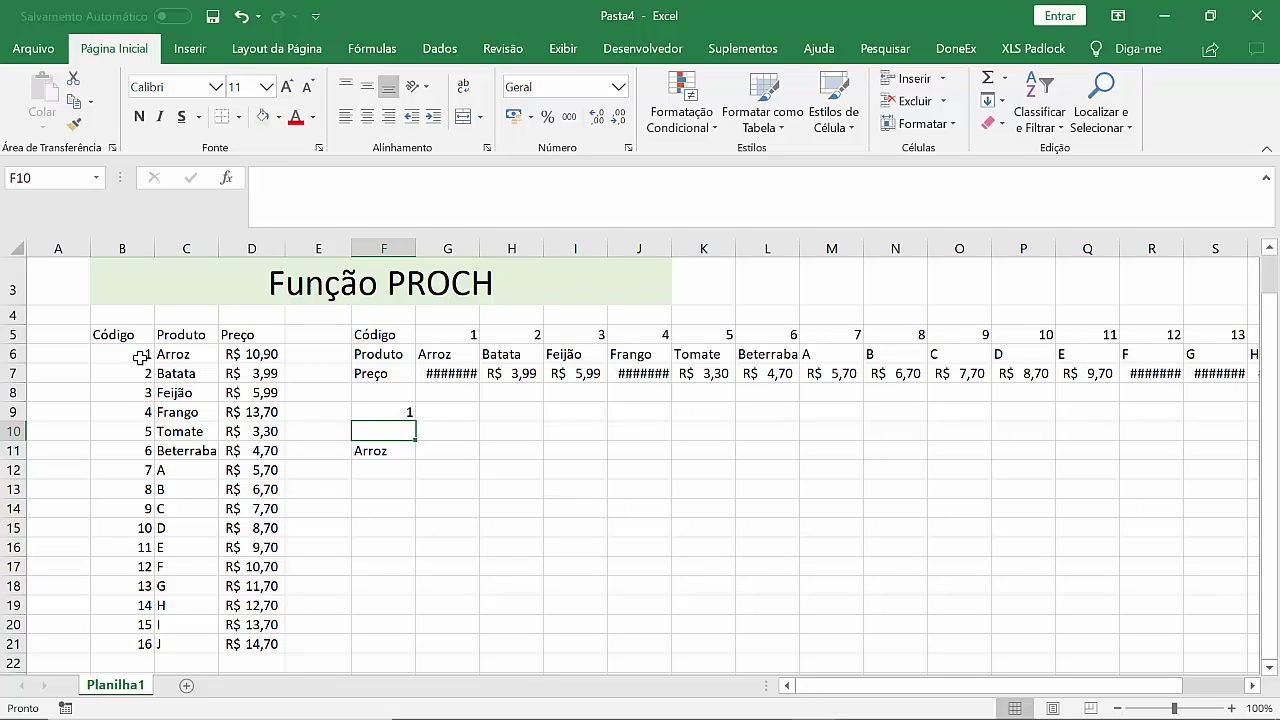
mouse_move(120, 336)
mouse_down()
mouse_move(254, 652)
mouse_move(248, 643)
mouse_up()
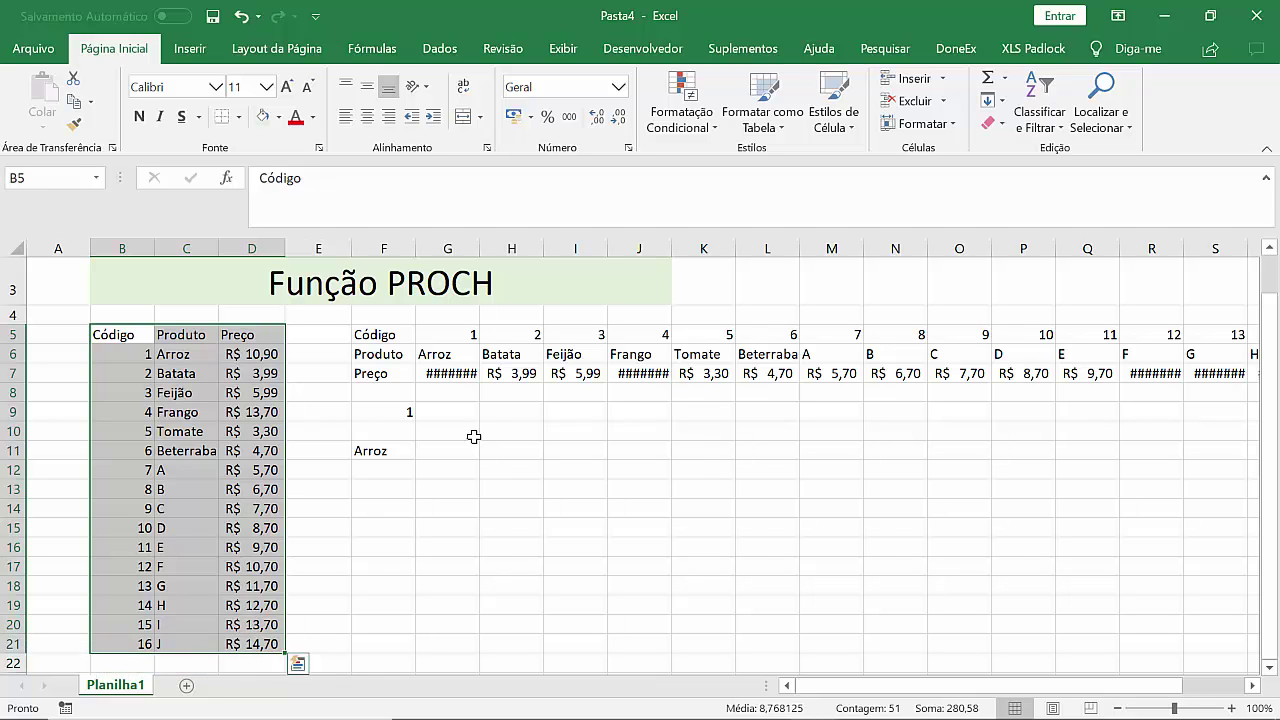
drag(392, 336, 1090, 380)
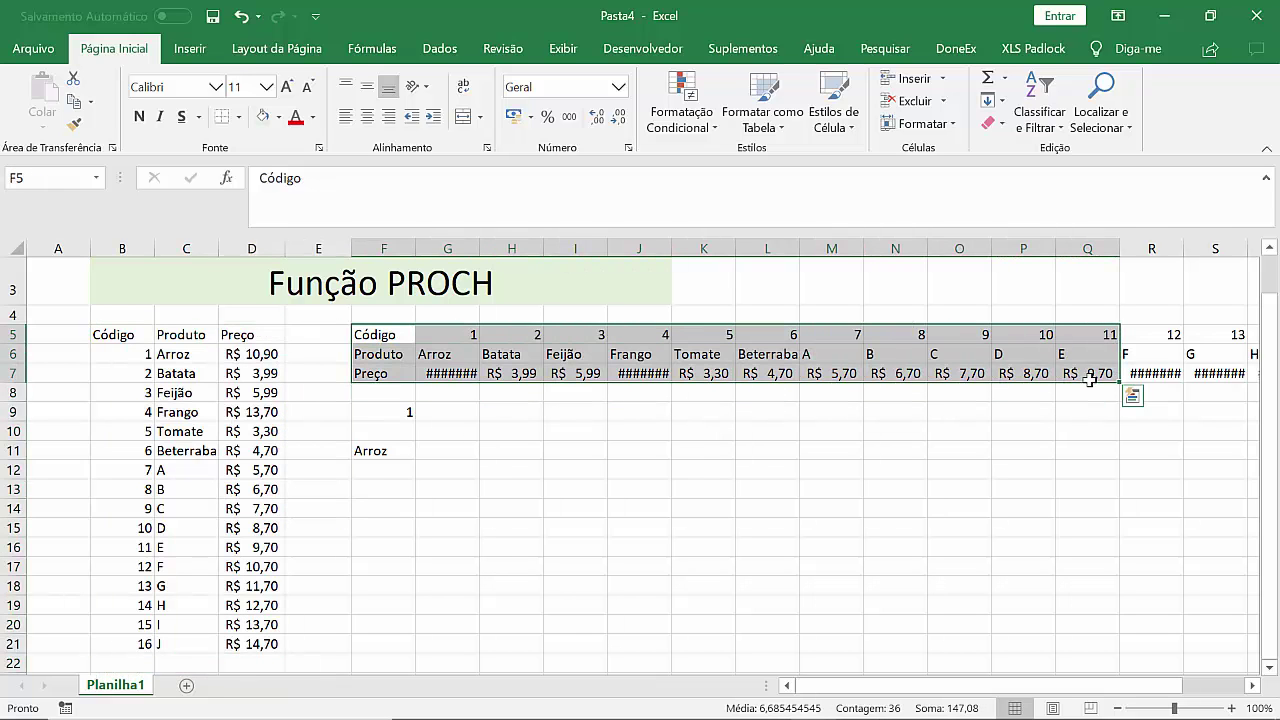